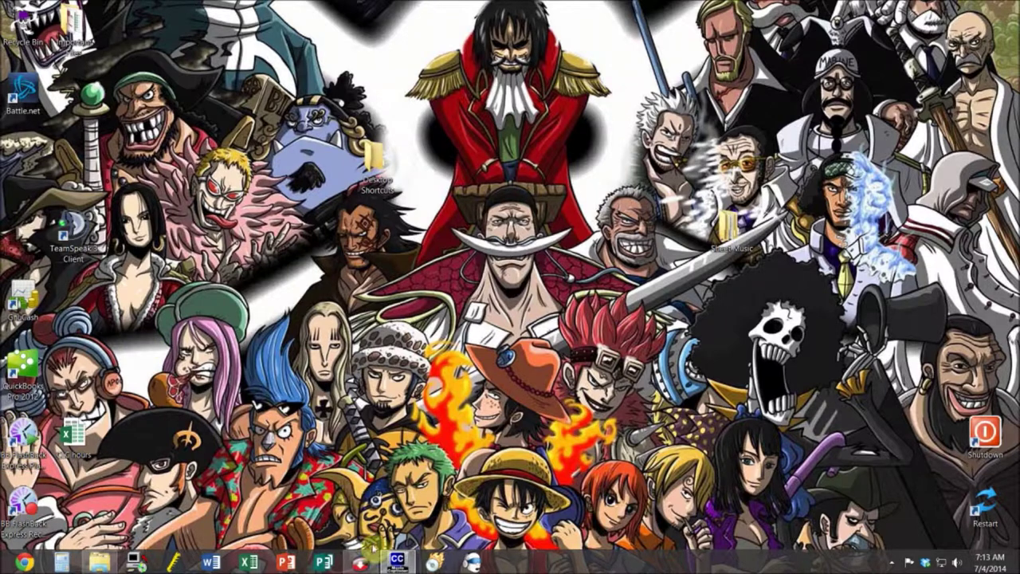
Launch YTD Video Downloader from the taskbar
click(363, 563)
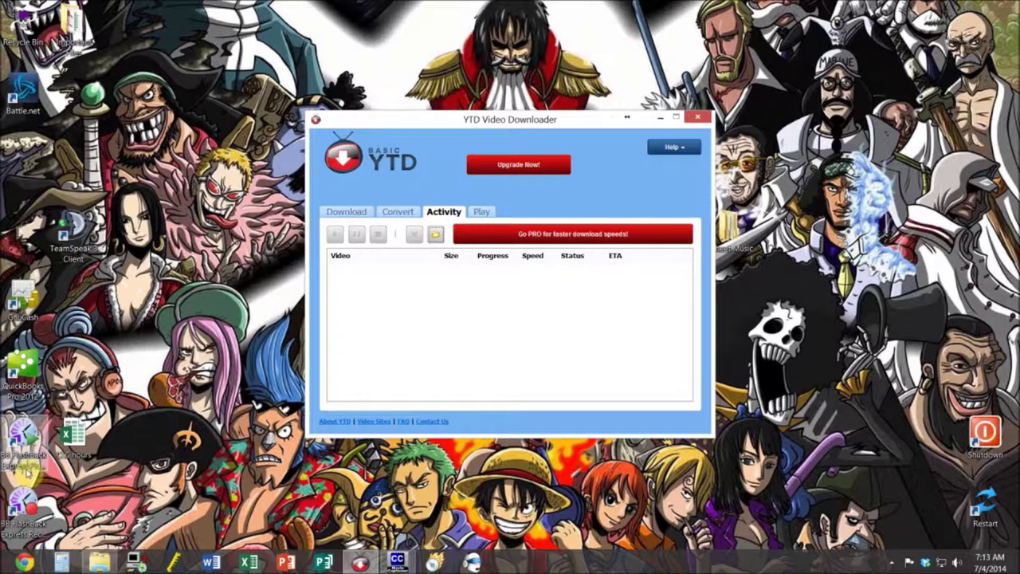
On the Convert tab, choose AccessingPostQuizView.avi from CLC-Videos as the source video
click(401, 210)
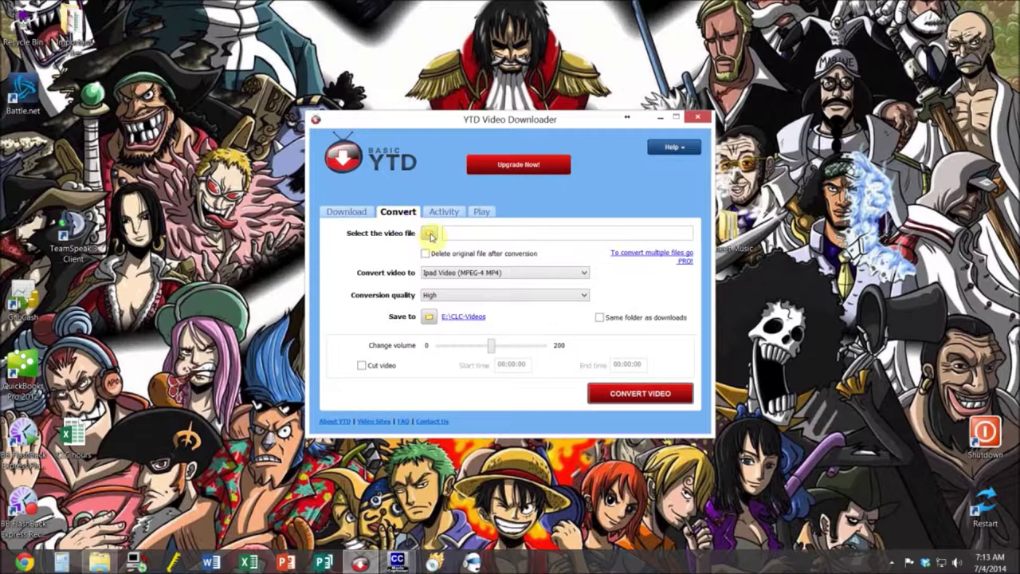
click(429, 234)
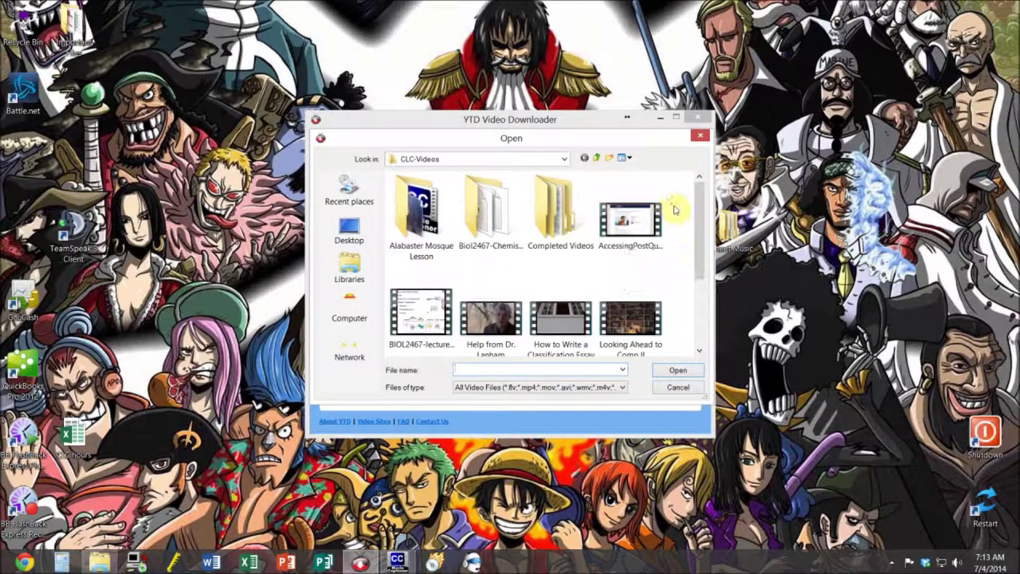
click(635, 213)
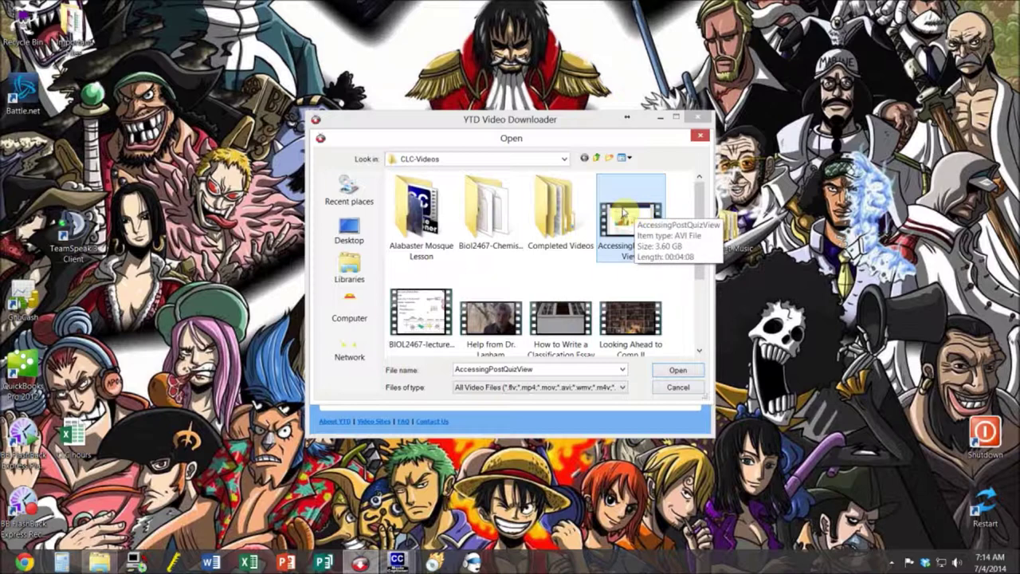
click(661, 372)
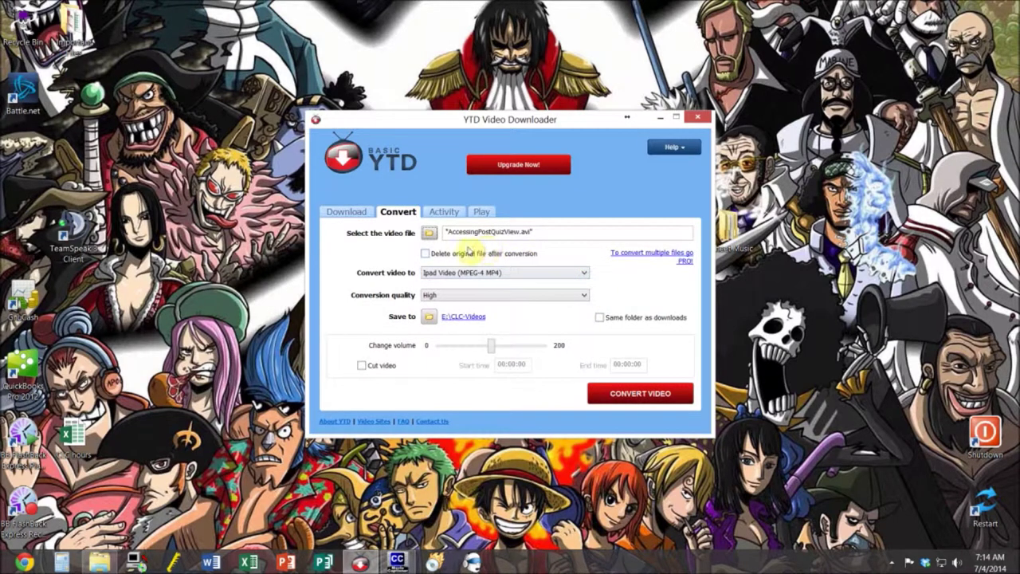
Convert AccessingPostQuizView with iPad Video (MPEG-4 MP4) output at High quality
click(444, 273)
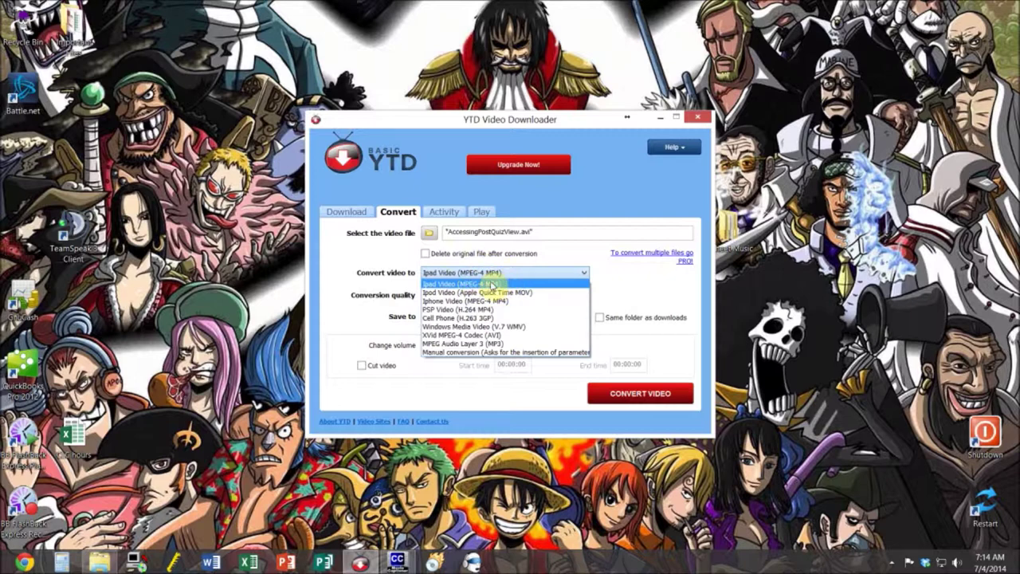
click(490, 283)
click(460, 296)
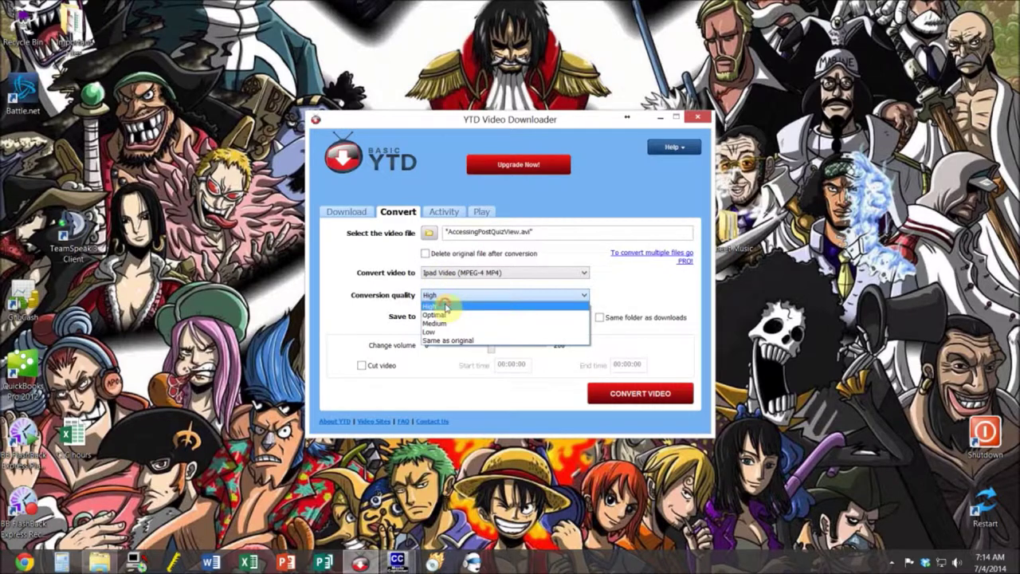
click(445, 307)
click(642, 394)
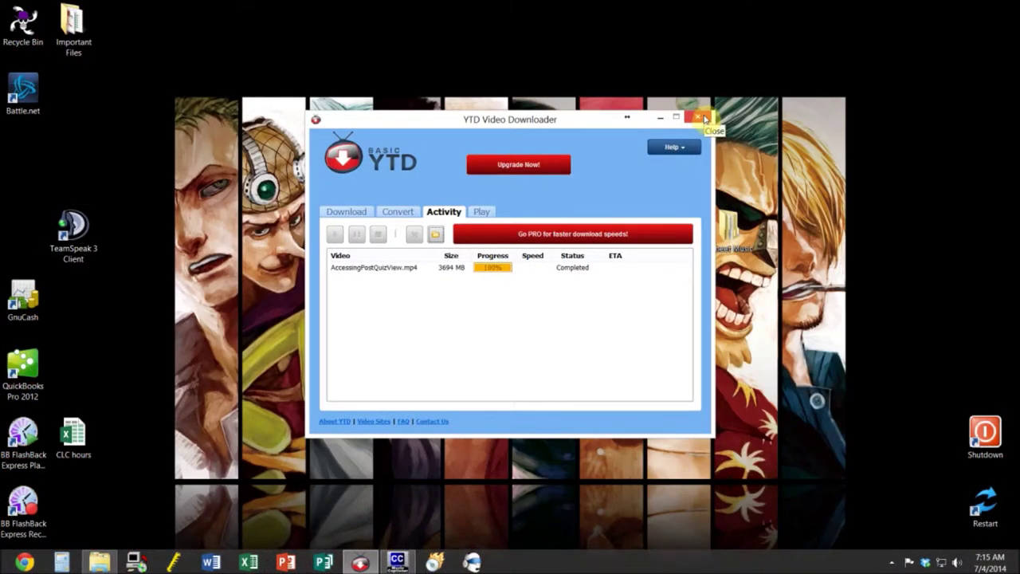
Close YTD Video Downloader after the conversion completes and return to MovieCaptioner
click(705, 118)
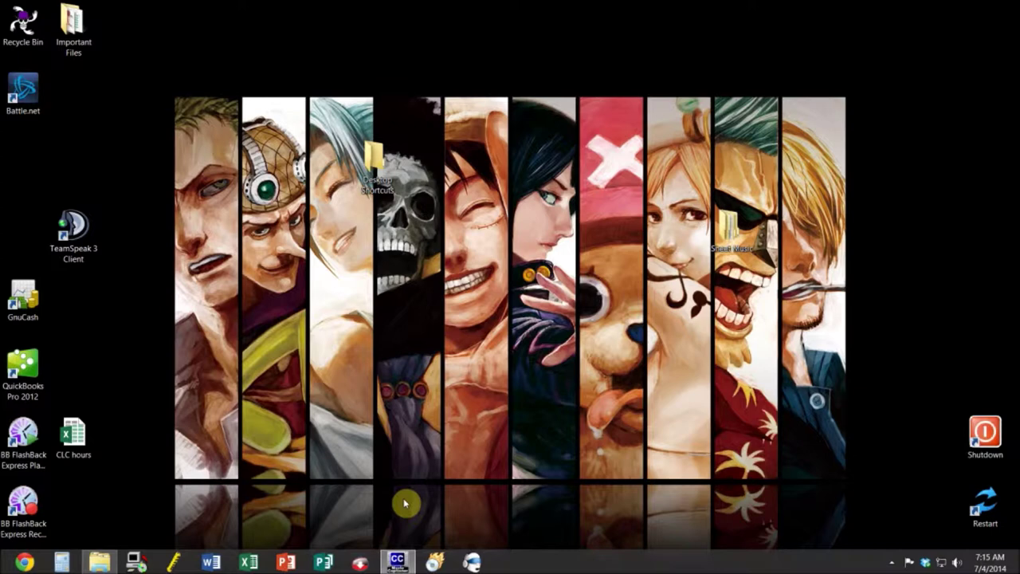
click(397, 563)
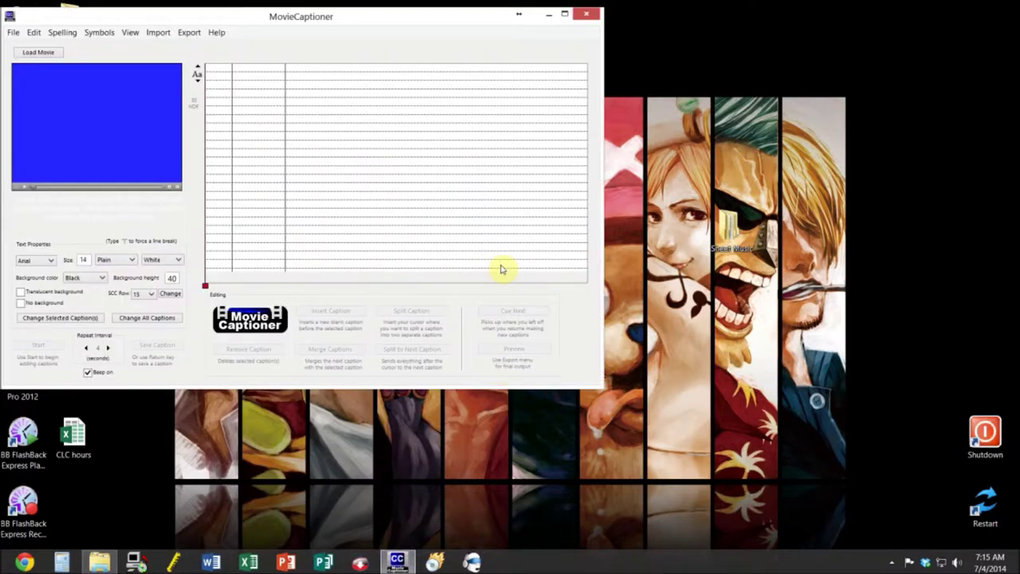
Maximize the MovieCaptioner window and view its Export formats menu
double_click(353, 18)
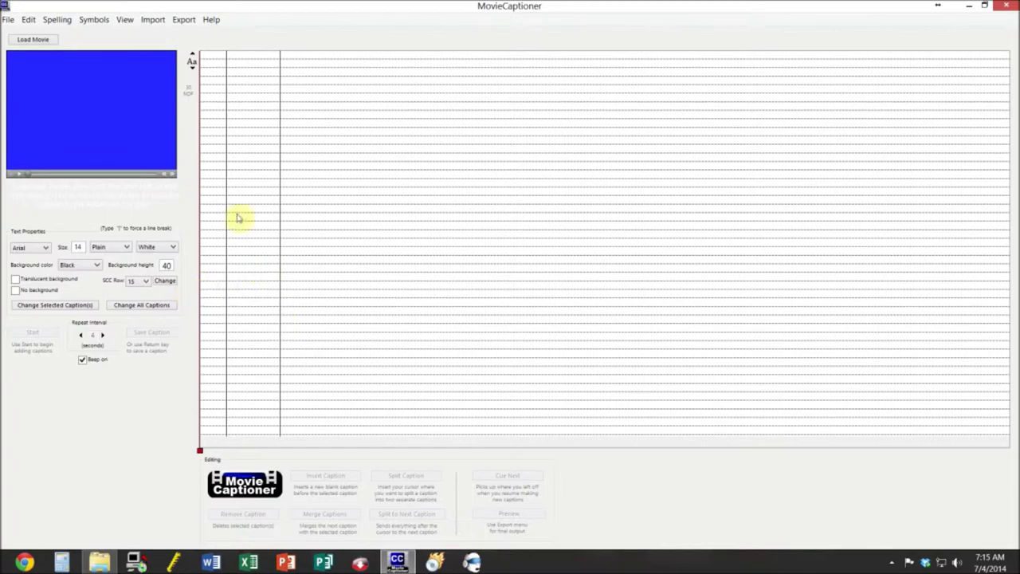
click(185, 21)
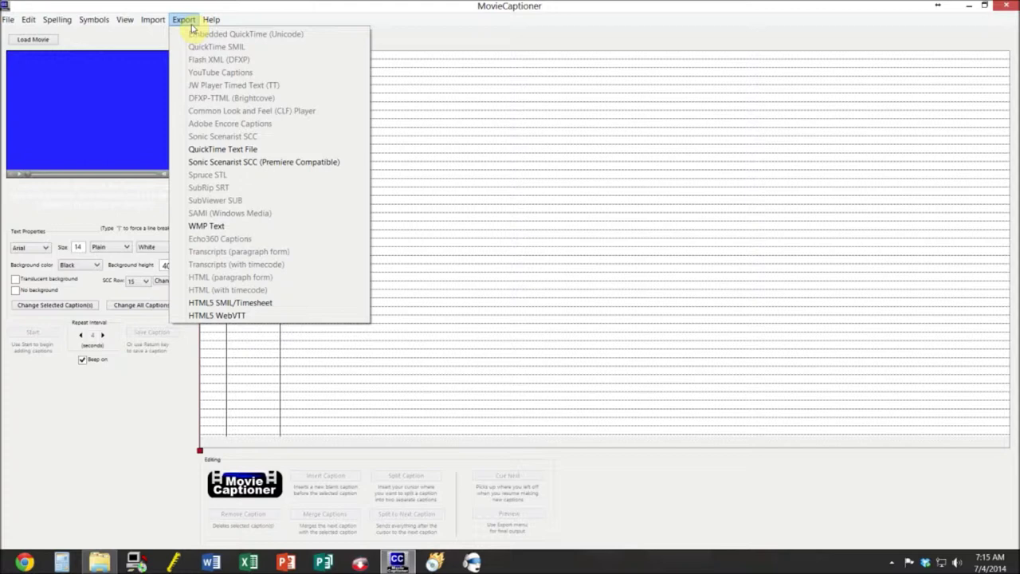
Load the AccessingPostQuizView video and save the project as AccessingPostQuizView.mcp
click(188, 24)
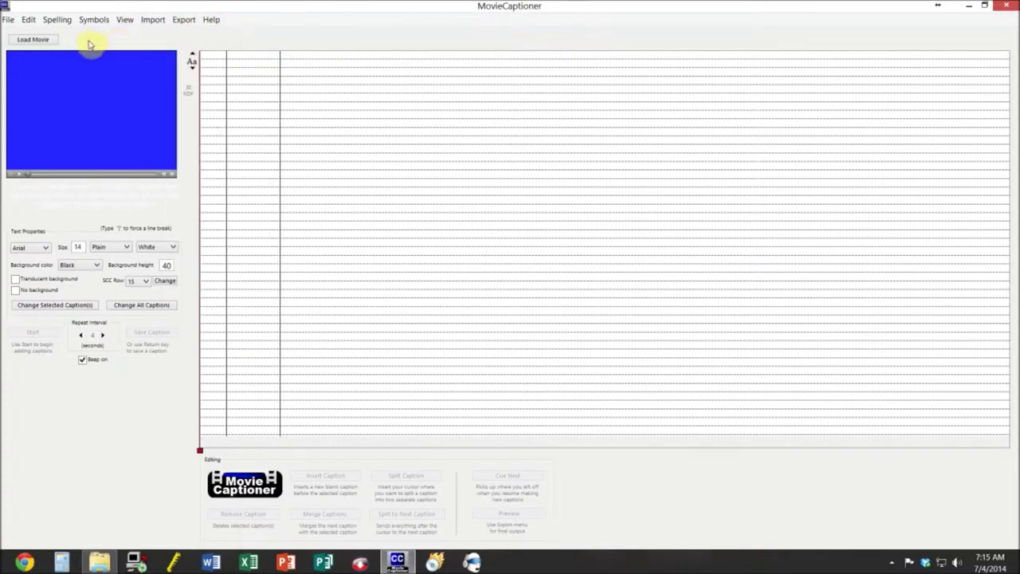
click(35, 42)
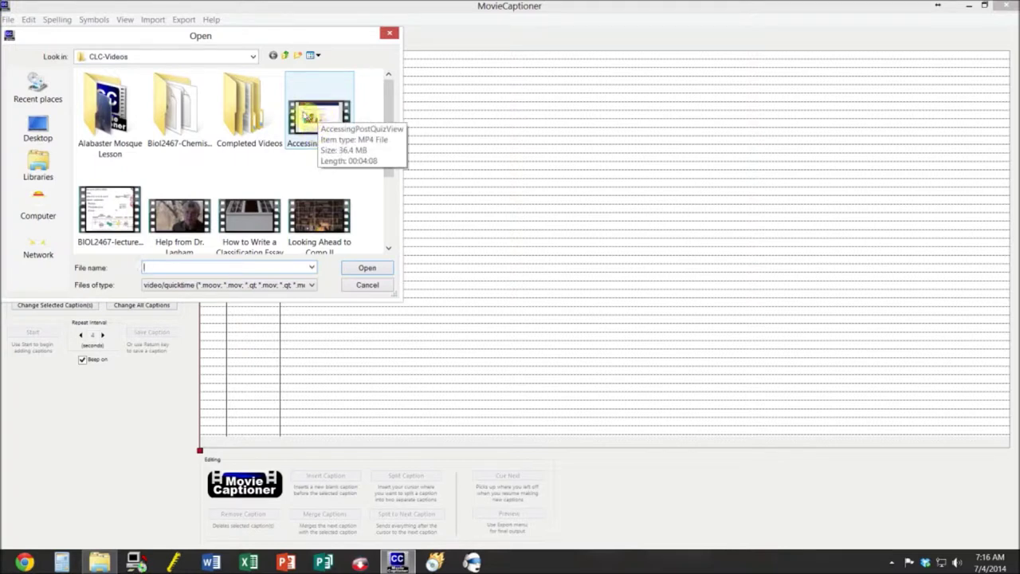
click(310, 118)
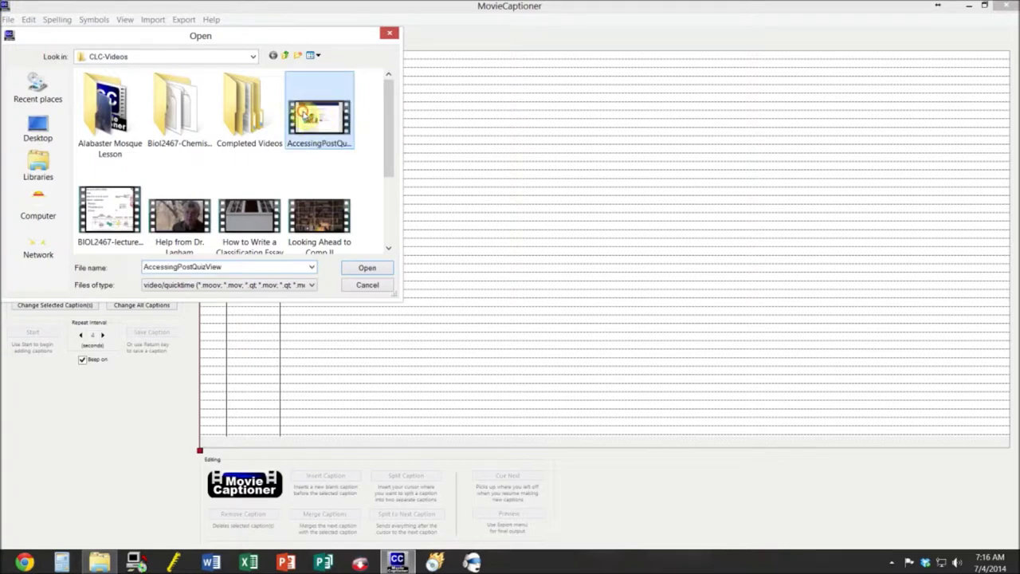
click(366, 269)
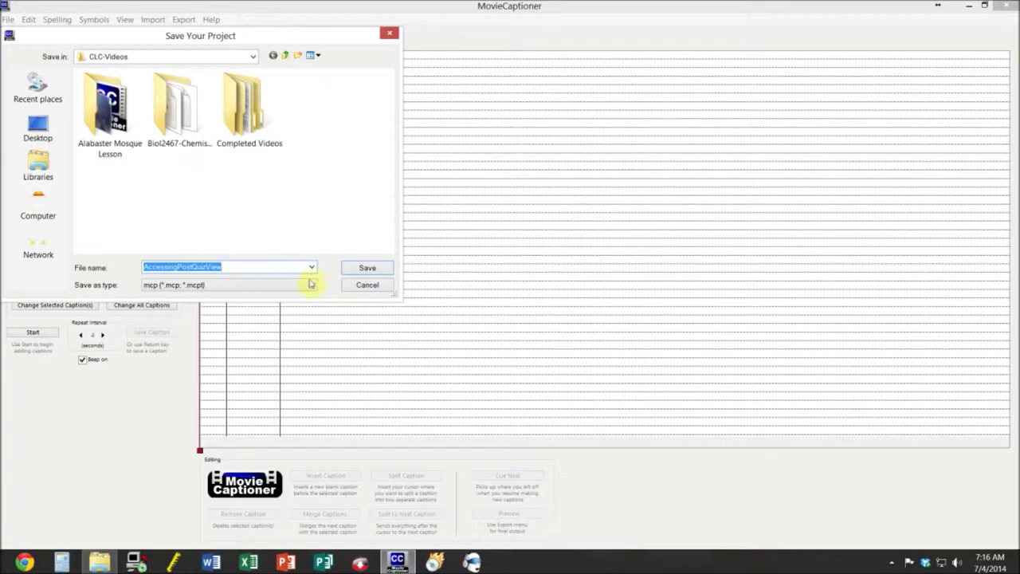
click(368, 269)
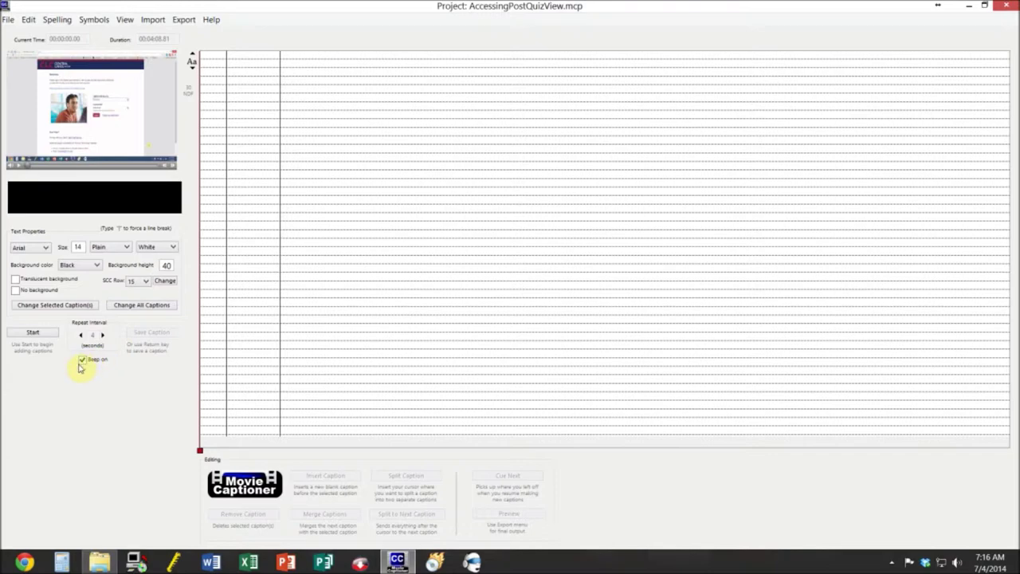
Turn off Beep, adjust the Repeat Interval, and start the captioning pass
click(82, 362)
click(80, 335)
click(80, 336)
click(102, 336)
click(33, 334)
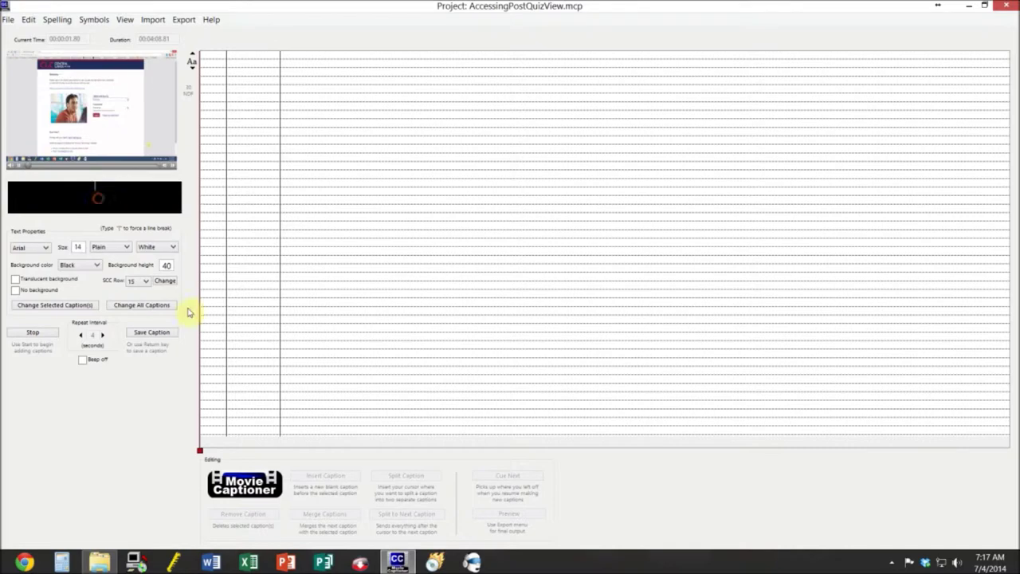
Enter the first three captions, from 'Hello this is an instructional' to 'This is useful for when you have to access a'
text(Hello this is an i)
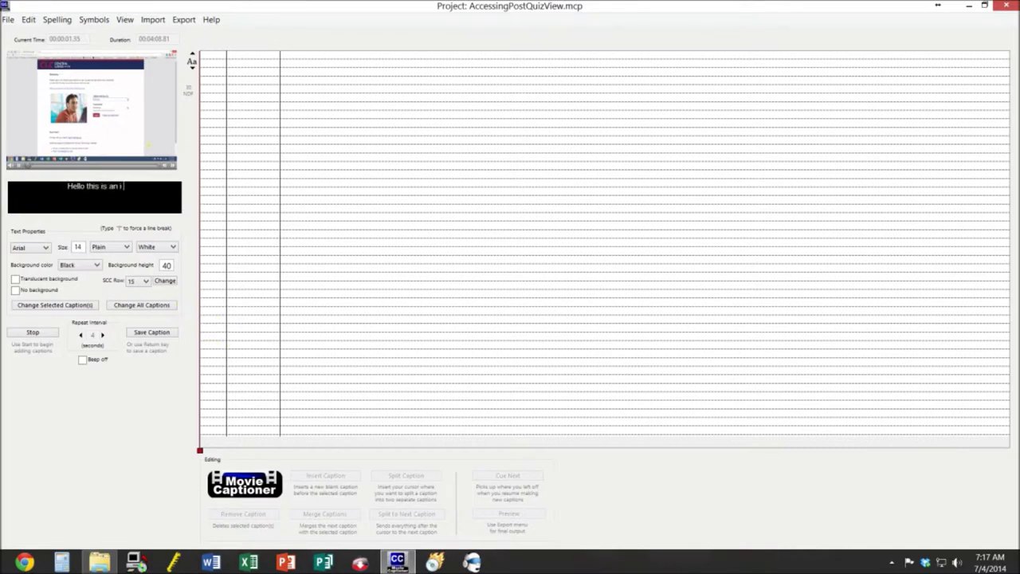
text(nstructional)
key(Return)
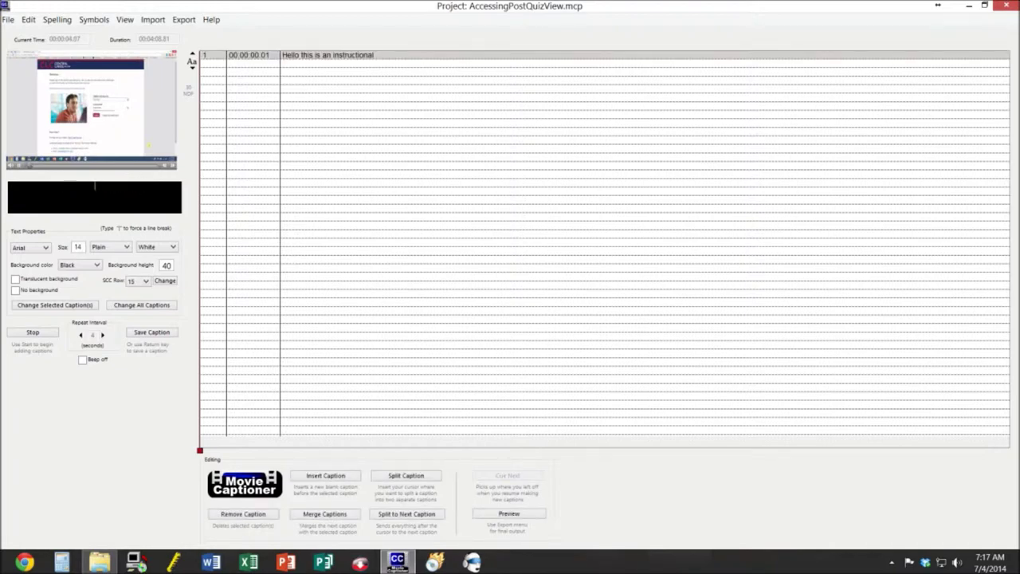
text(video on how to access Post Qu)
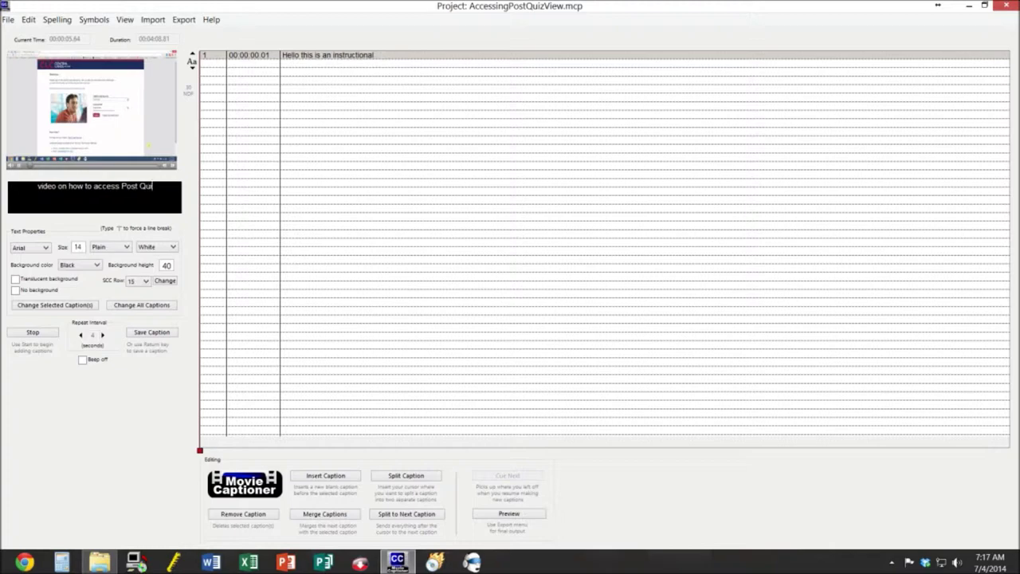
text(iz View)
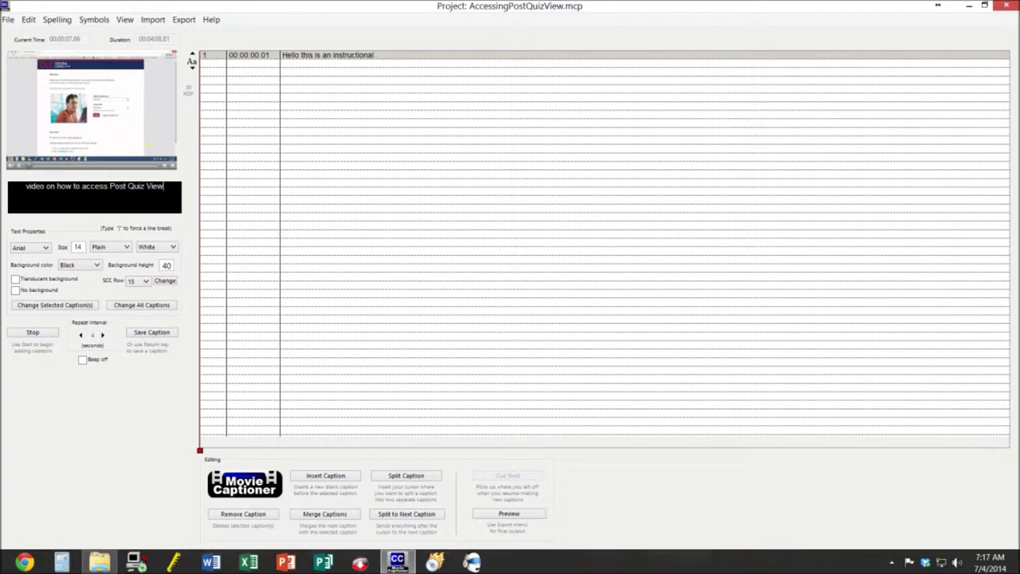
key(Return)
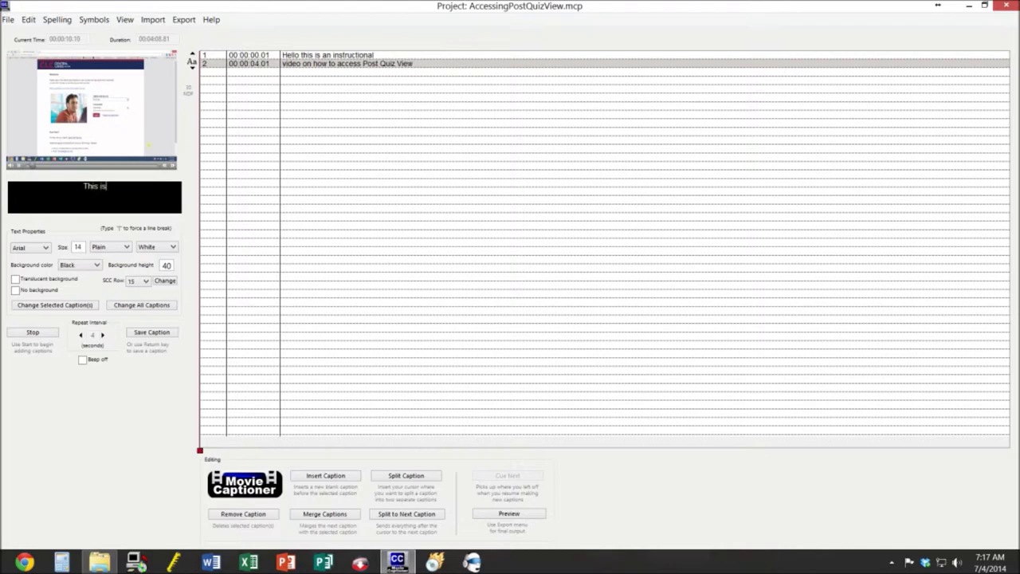
text(This is useful for when you have to )
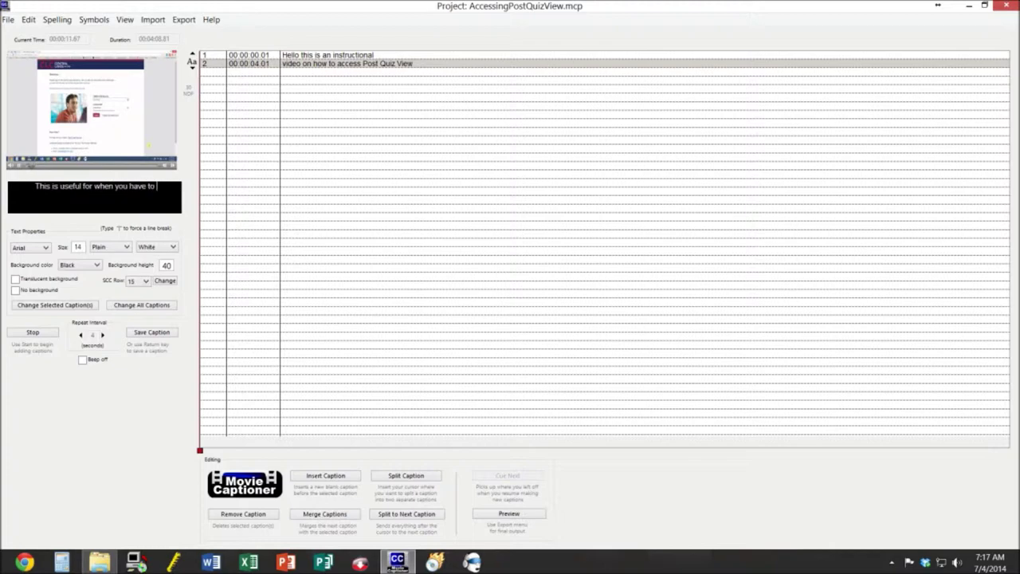
text(access a)
key(Return)
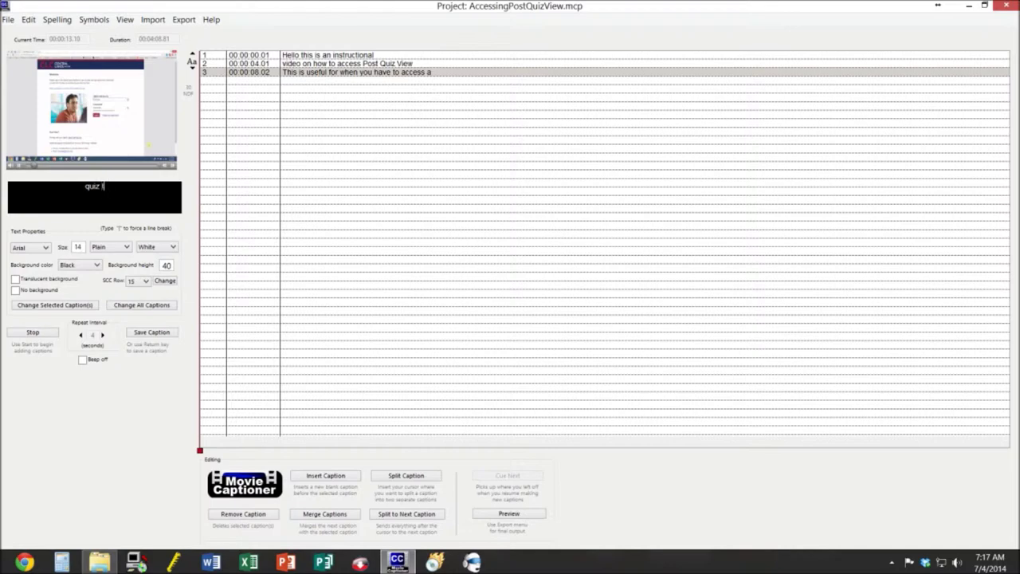
Add captions 'quiz to see questions that were incorrect or to compare' and 'it with a newer quiz that you took on the same topic'
text(quiz to see questions that were in)
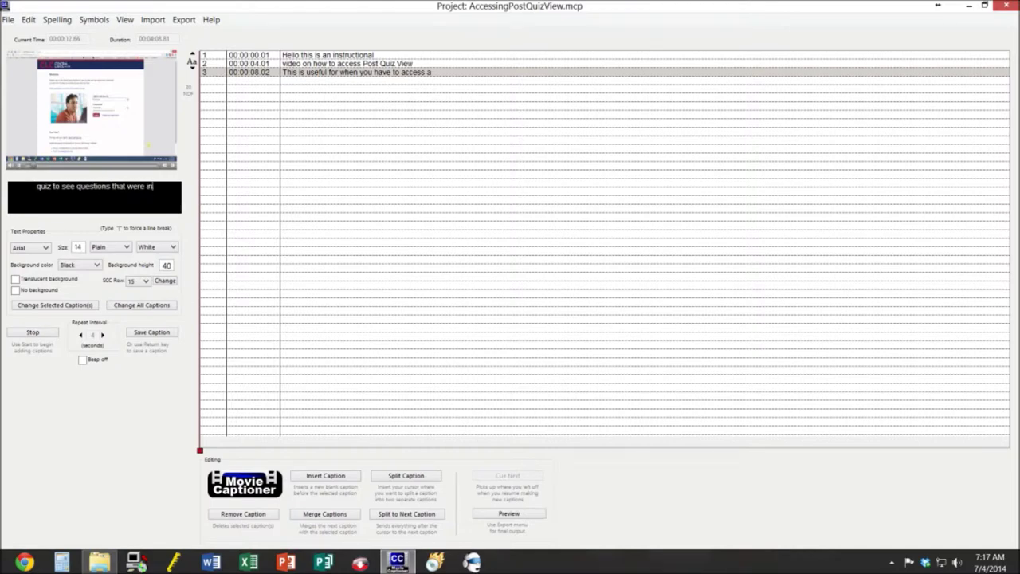
text(correct)
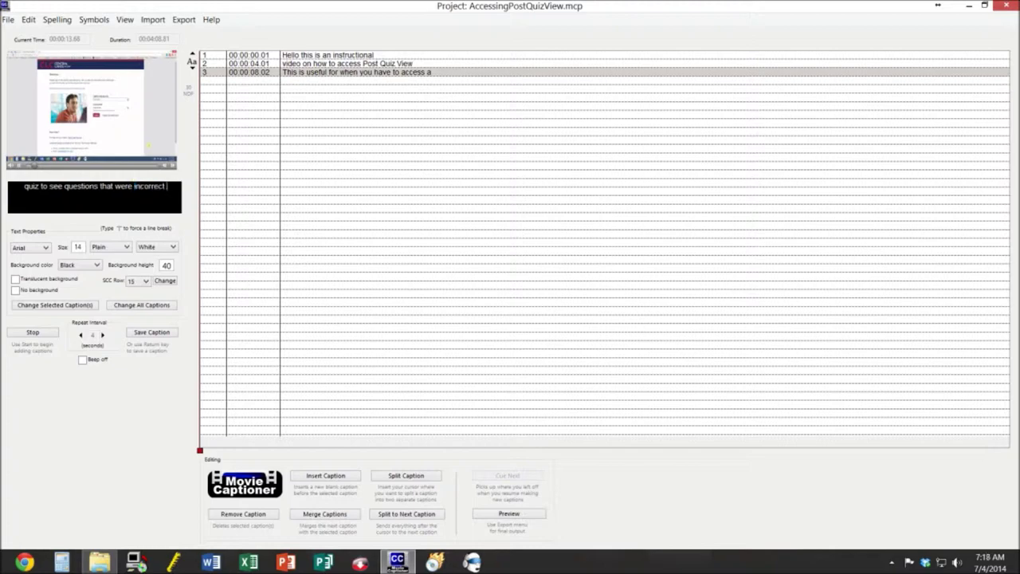
text( or to)
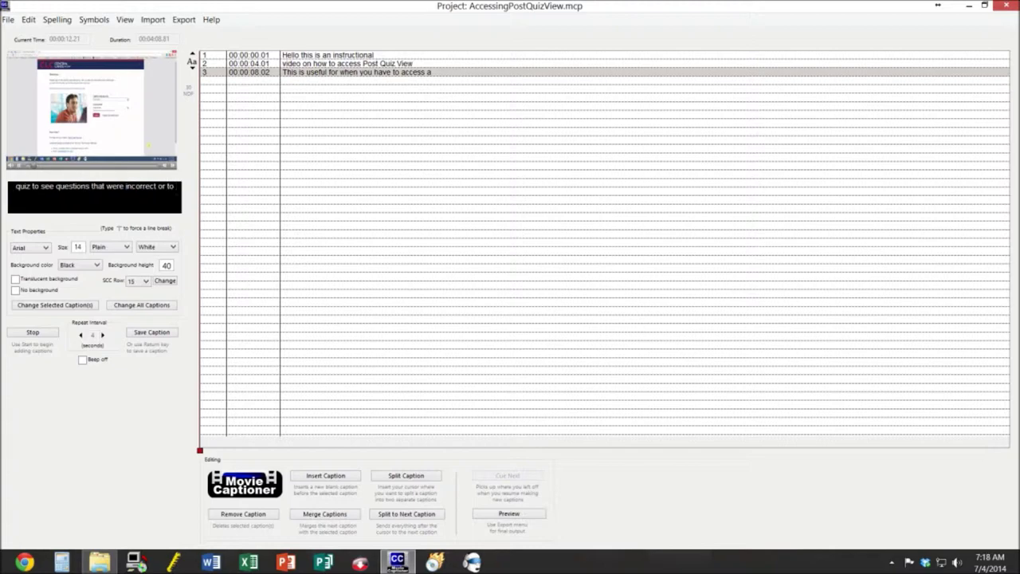
text( compare)
key(Return)
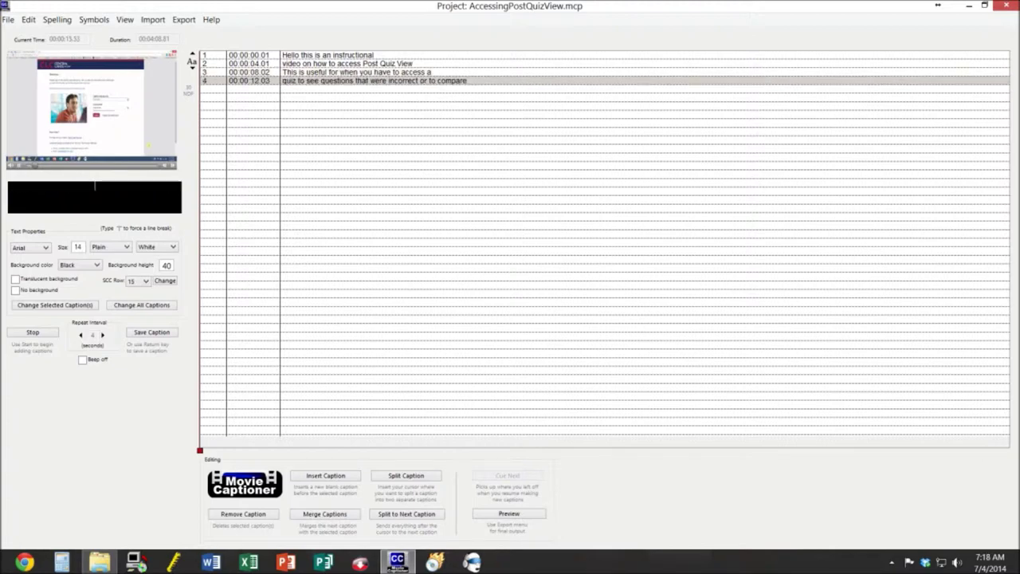
text(with)
text(a newer quiz that you to)
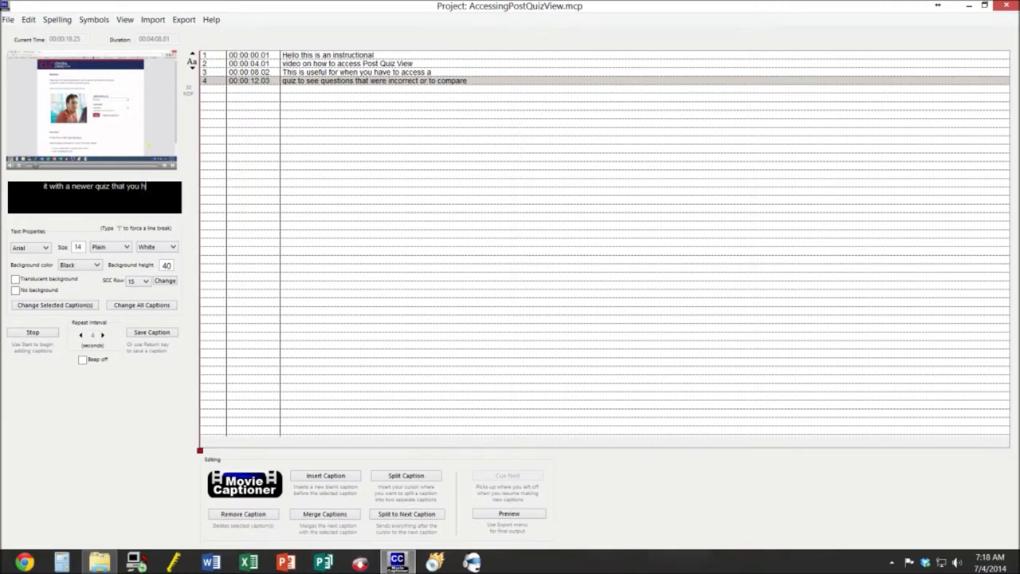
text(ok on th)
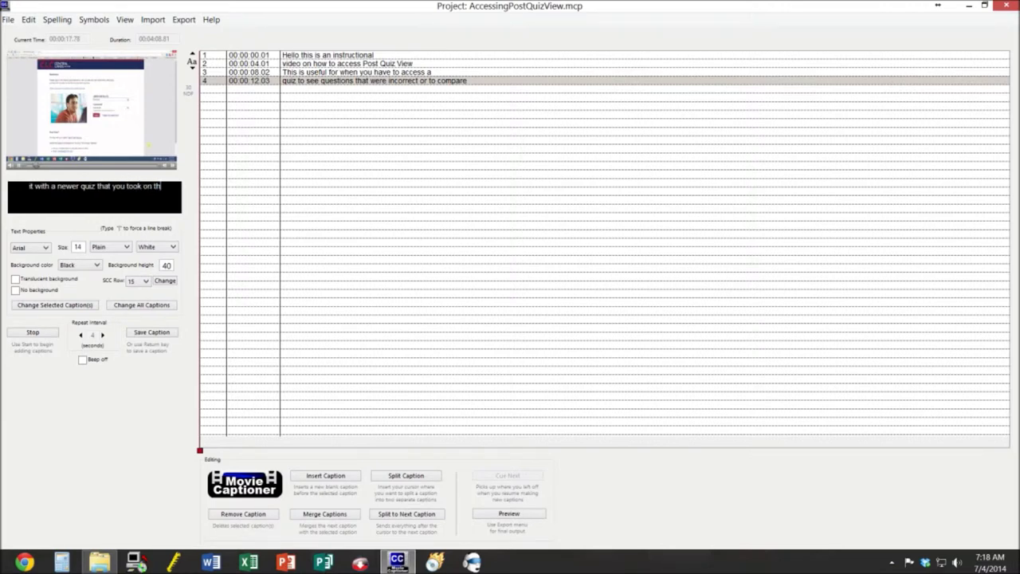
text(e same topic.)
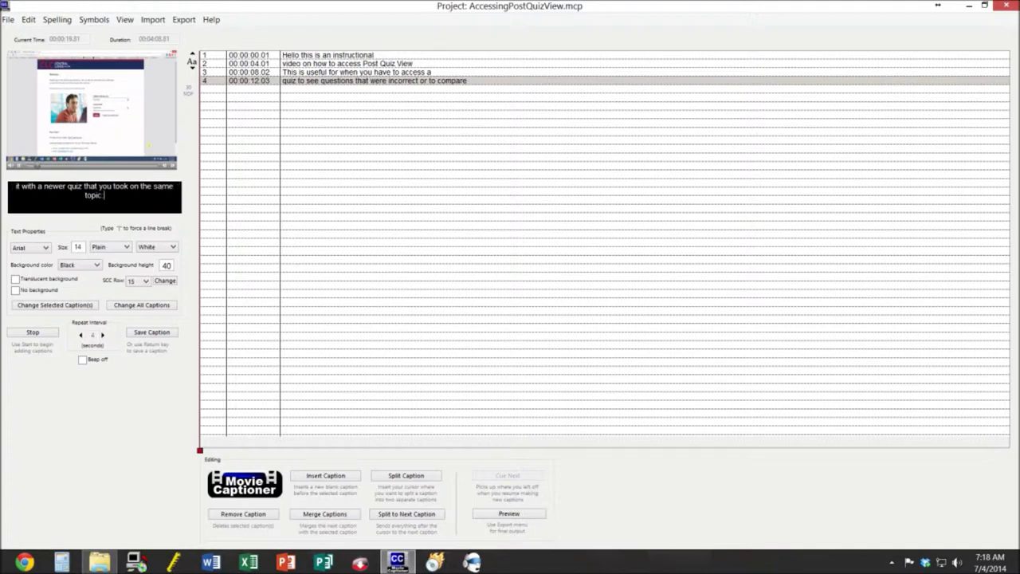
key(Return)
Save the current caption, stop playback, and remove the blank sixth caption at 00:00:20.05
click(152, 336)
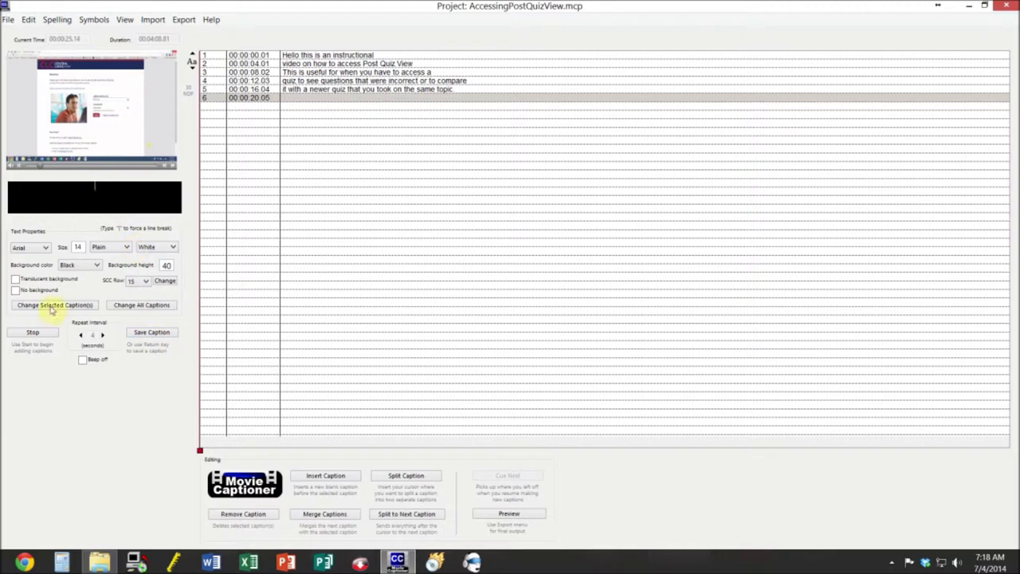
click(27, 332)
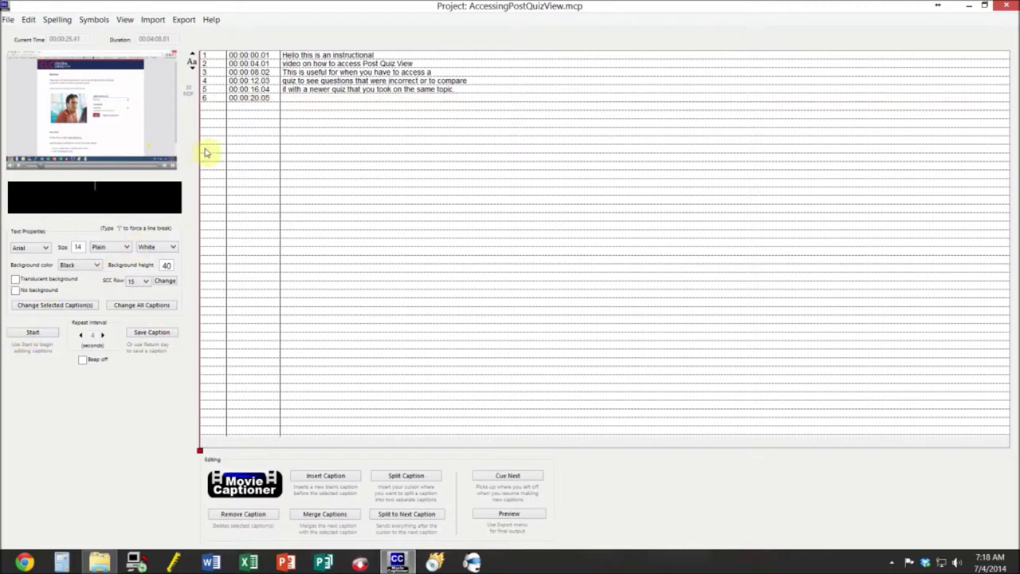
double_click(273, 98)
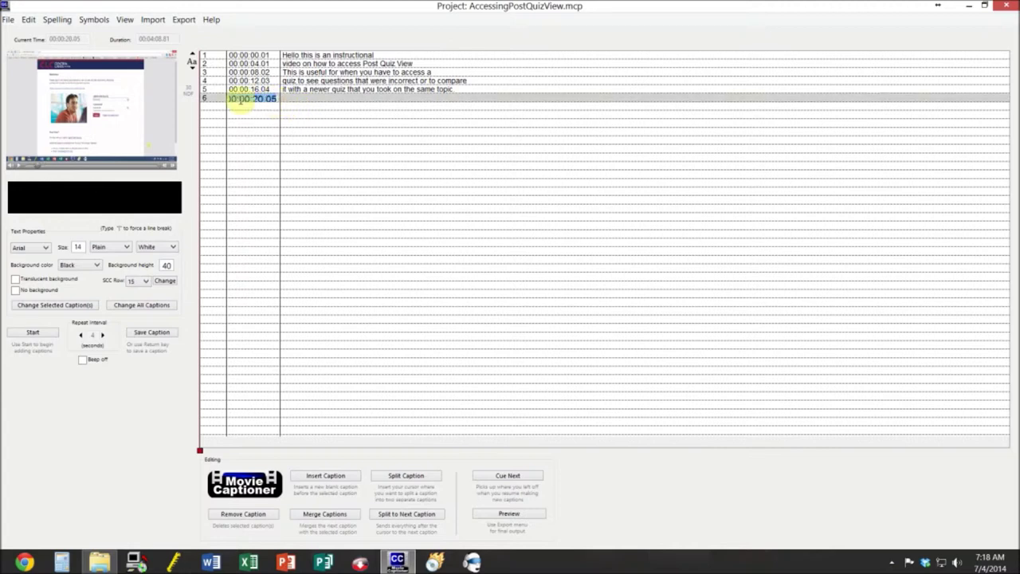
click(274, 517)
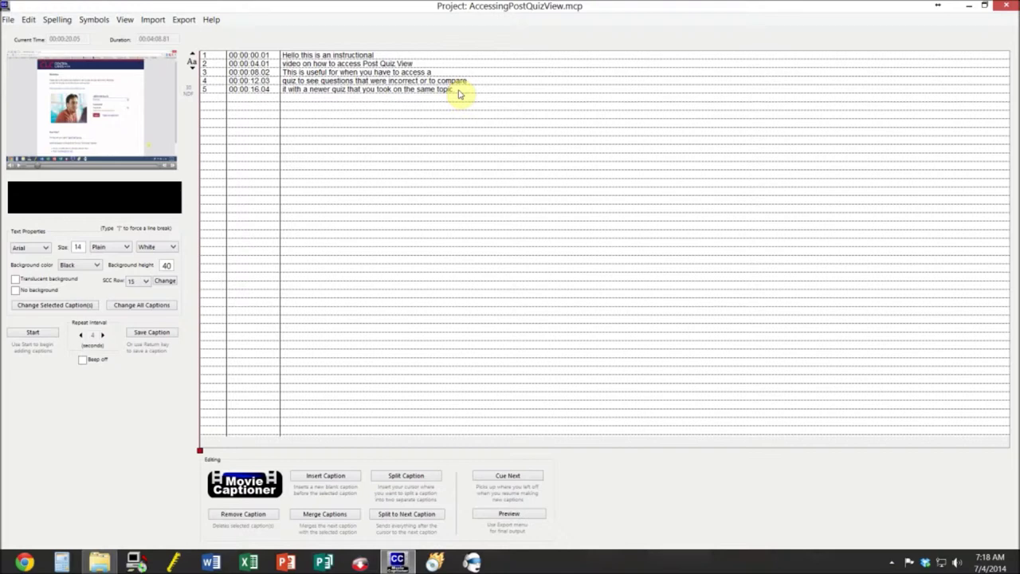
Review captions 5 and 3 in the preview, then reselect caption 5 at 00:00:16.04
click(458, 93)
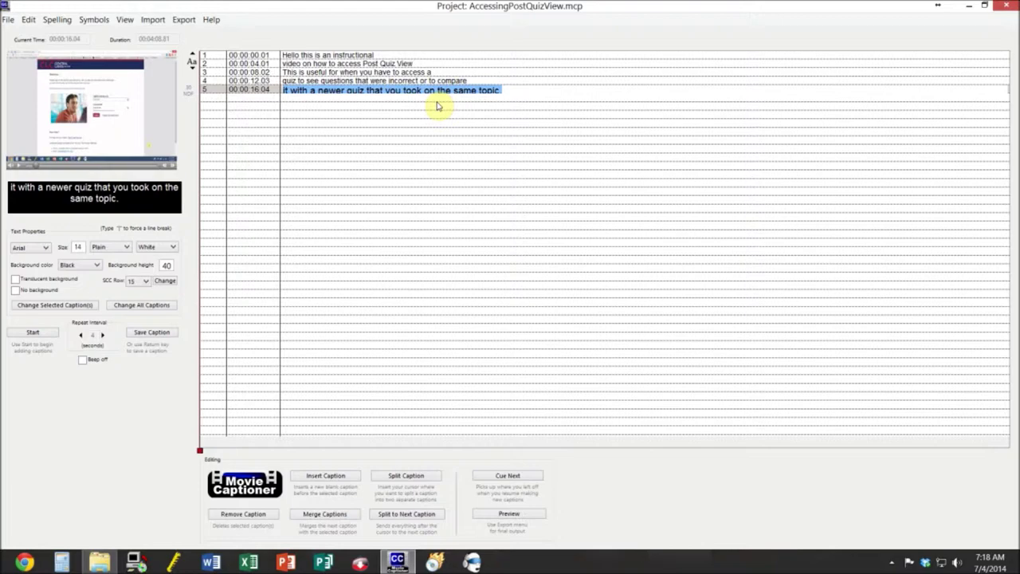
click(327, 72)
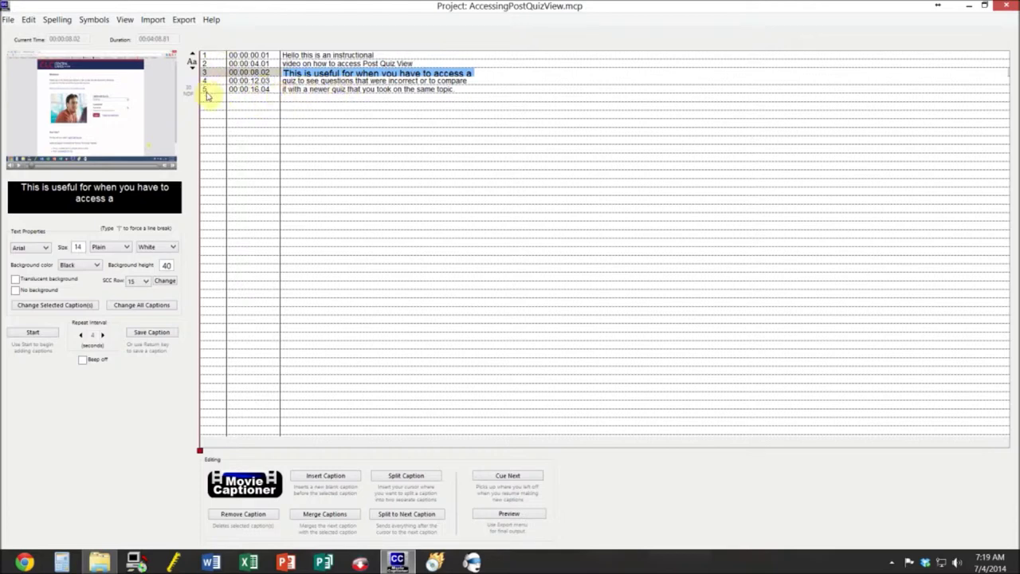
click(318, 90)
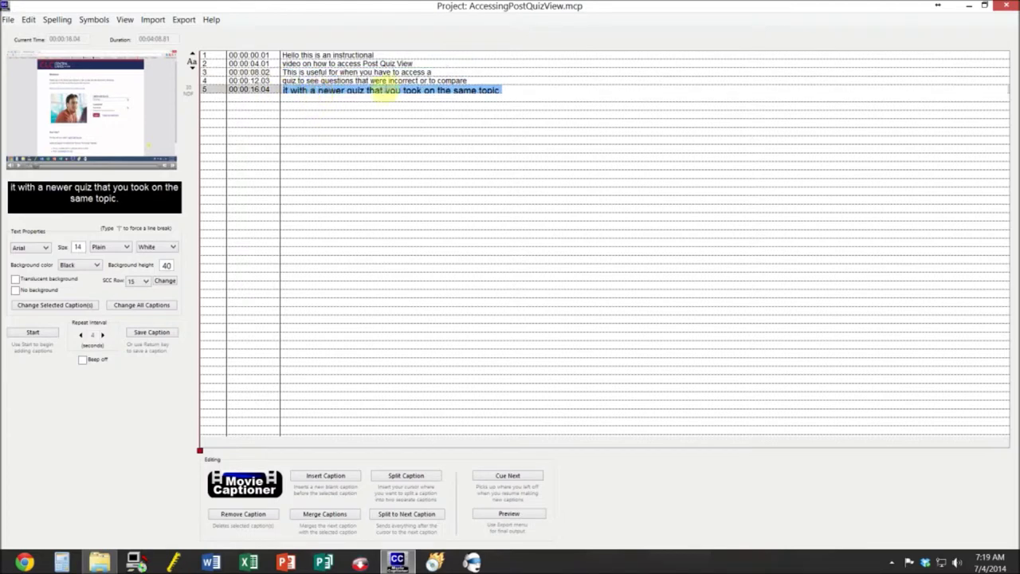
Resume captioning after caption 5 and add captions 6–7 about logging into the CLC D2L platform
click(524, 481)
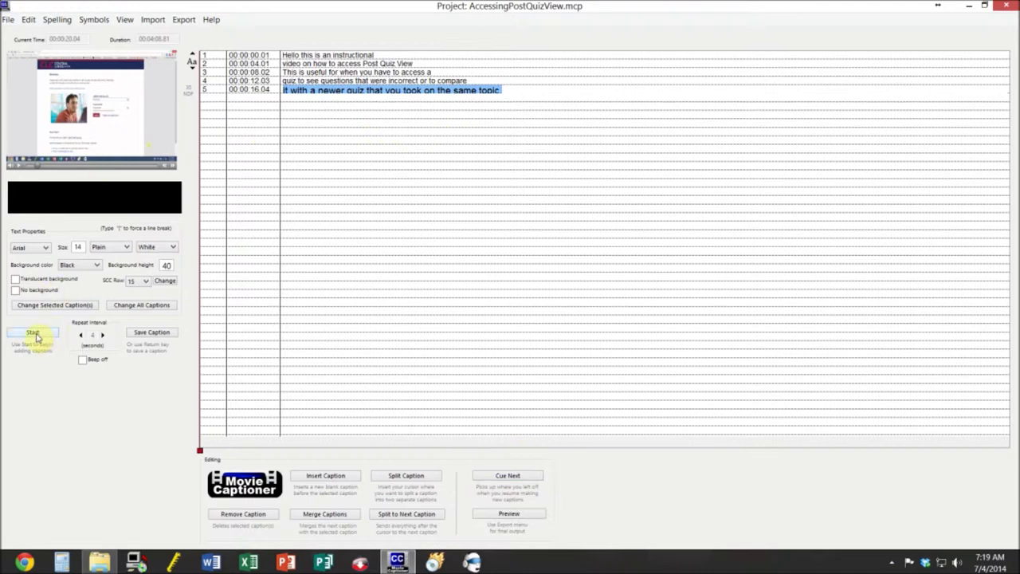
click(33, 333)
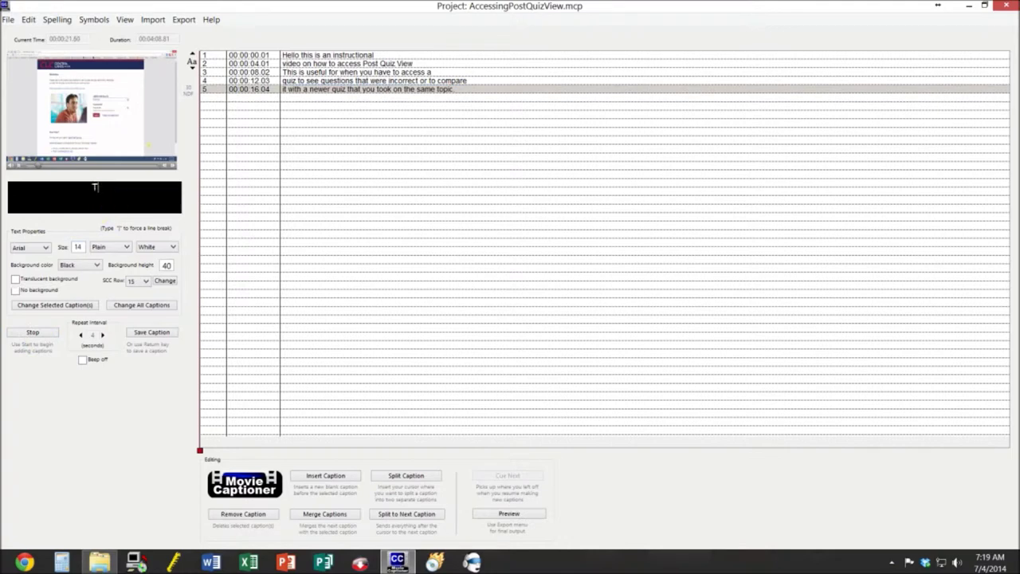
text(The first thing you will wa)
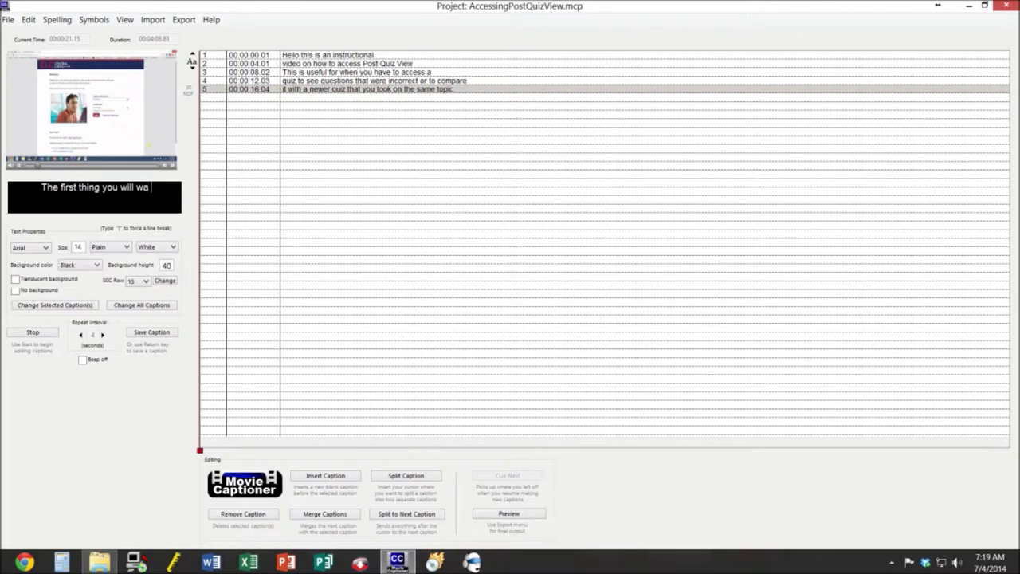
text(nt to)
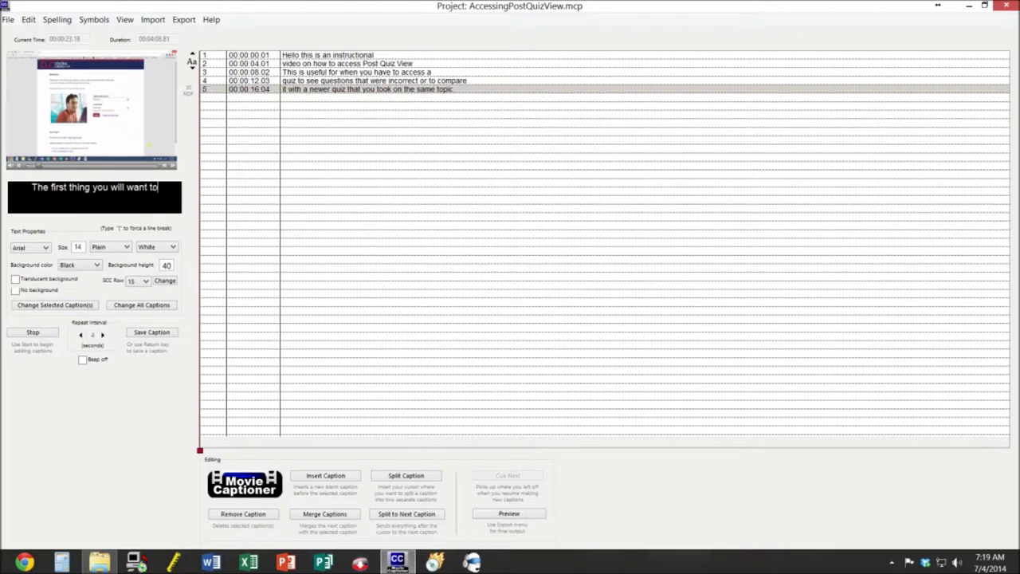
text( do, is log into the)
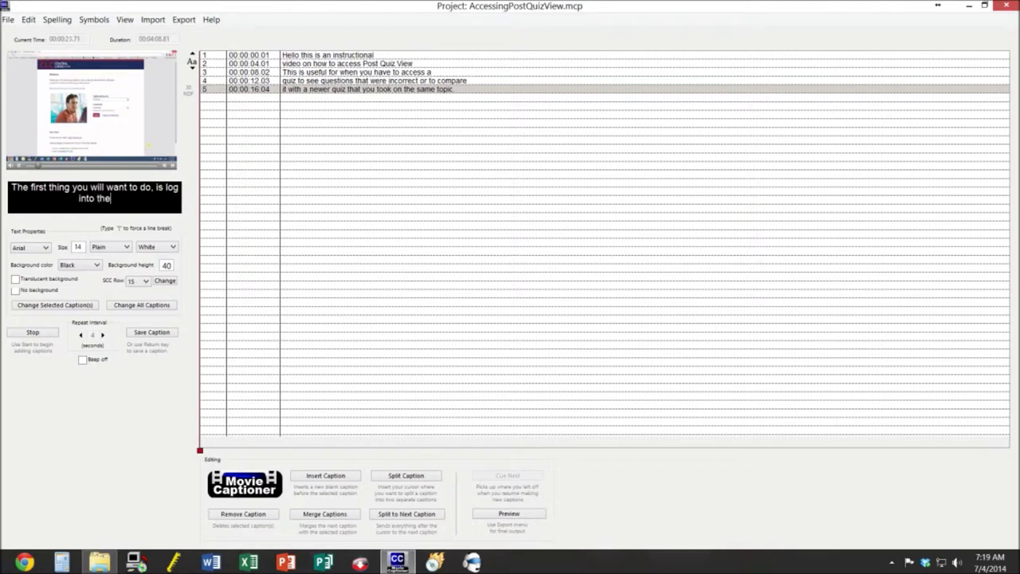
key(Return)
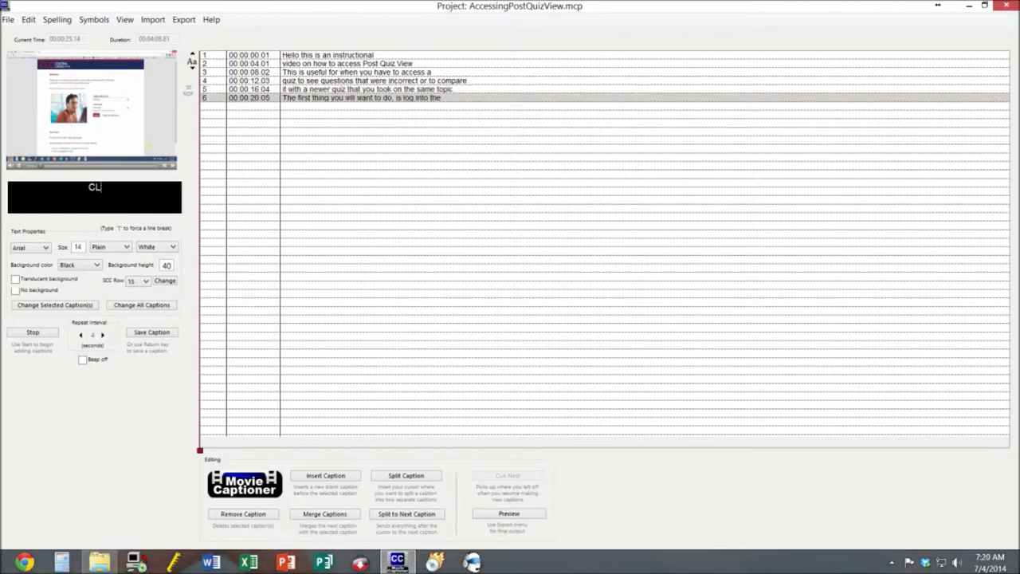
text(CLC D2L platform.  Of course)
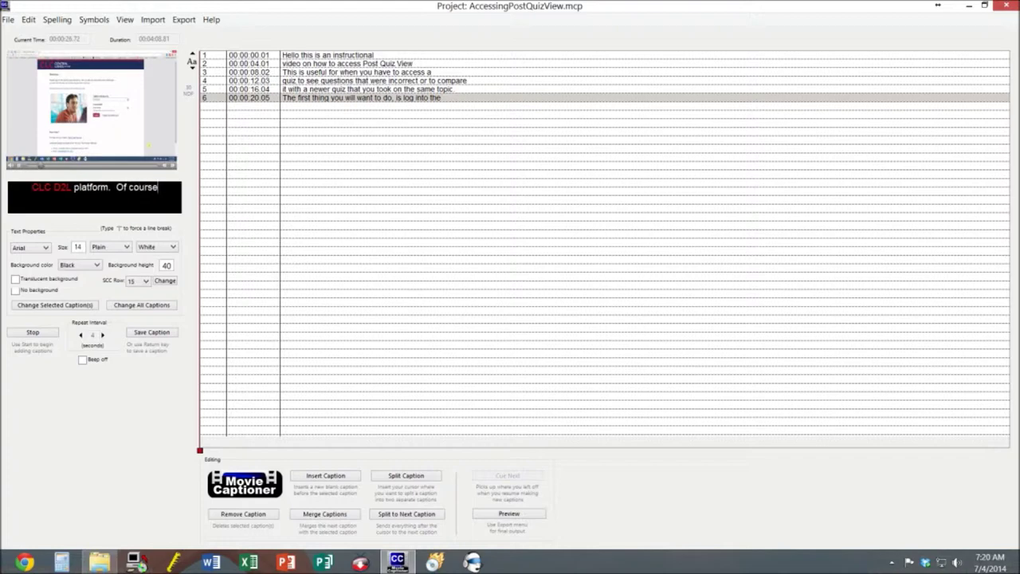
key(Return)
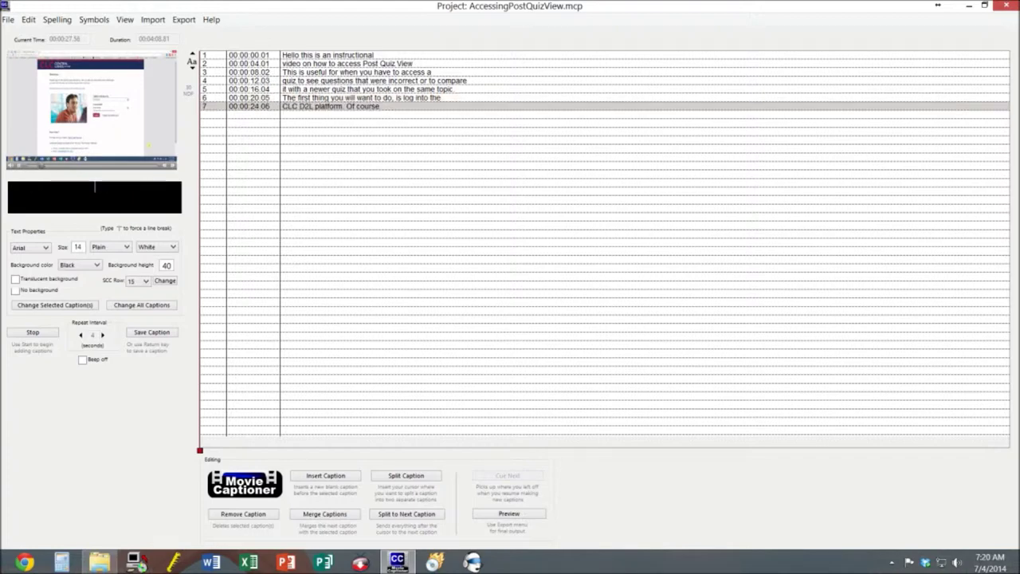
Add captions 8–10 with the URL lead-in and the clc.lms URL, then stop captioning
text(the URL is clc.)
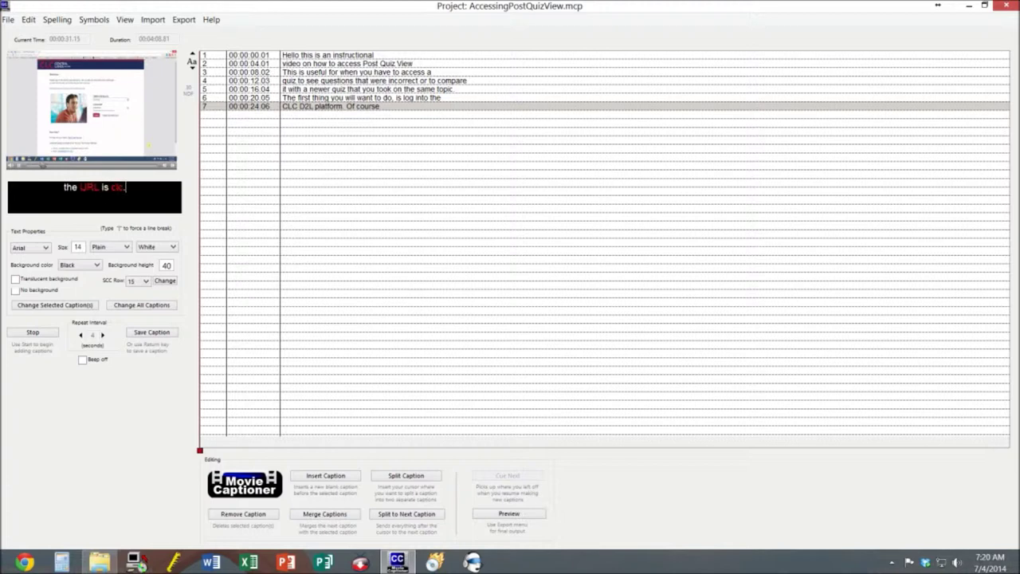
text(d)
key(BackSpace)
key(BackSpace)
key(BackSpace)
key(BackSpace)
key(BackSpace)
key(Return)
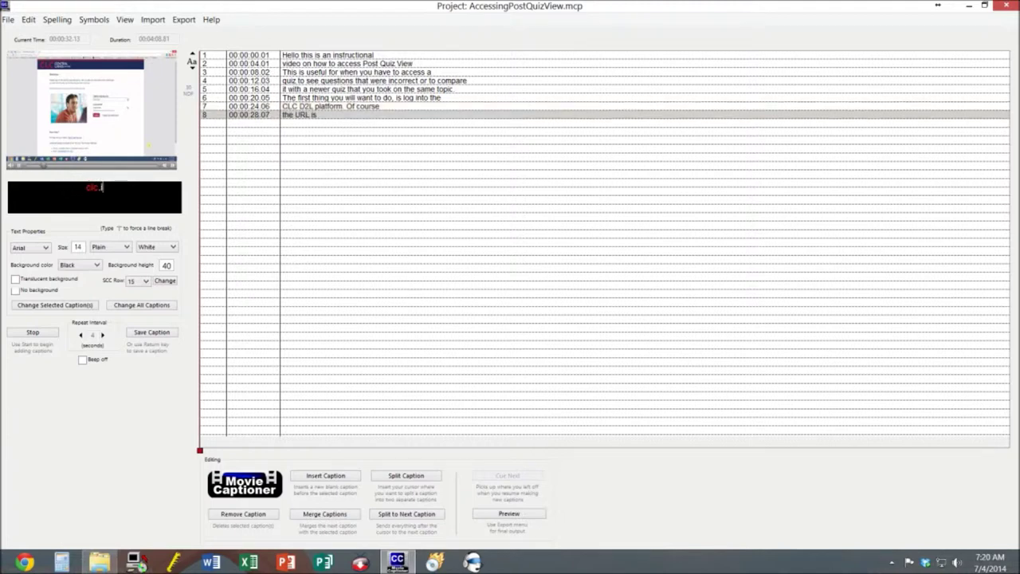
text(clc.lms.c)
text(nscu.edu)
key(ctrl+a)
key(Return)
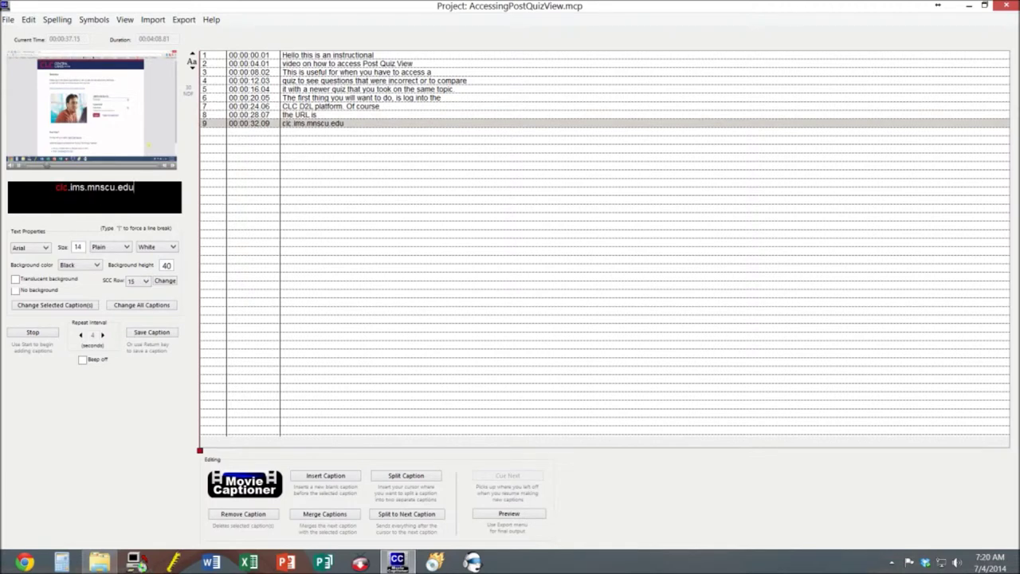
key(Return)
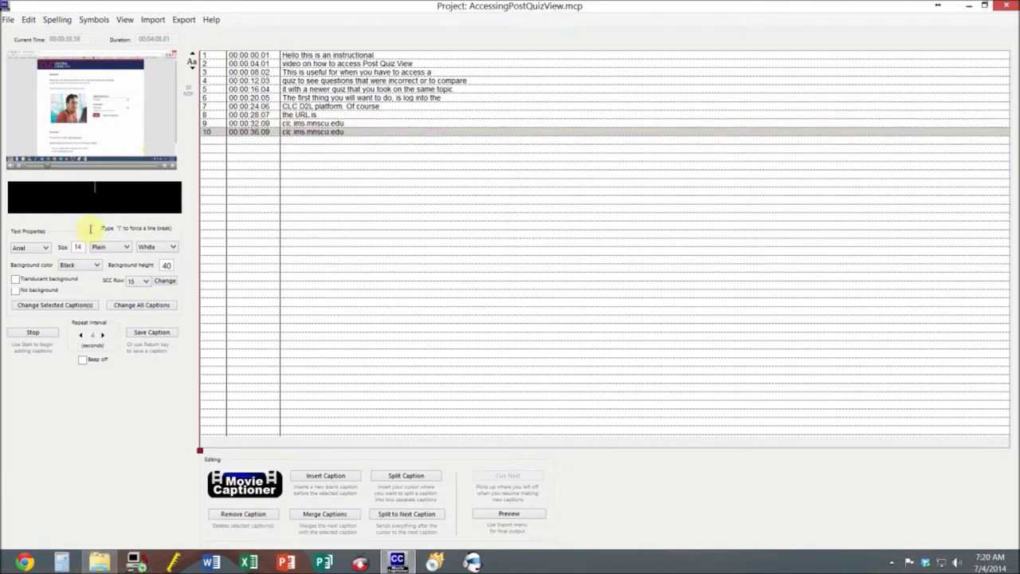
click(37, 335)
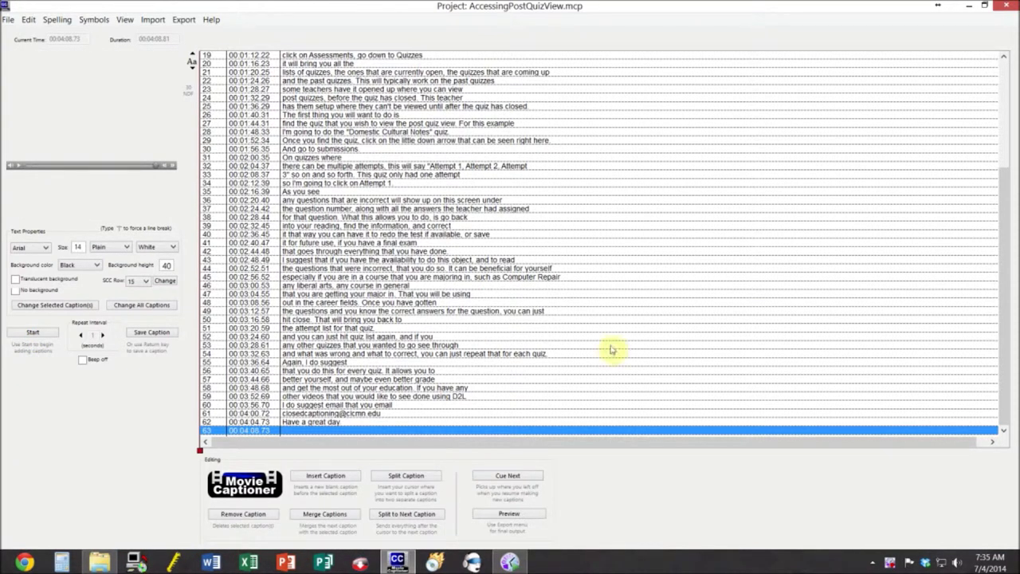
Scroll through the caption list to check the captions ending with 'Have a great day.'
scroll(347, 302, up, 2)
scroll(348, 301, up, 4)
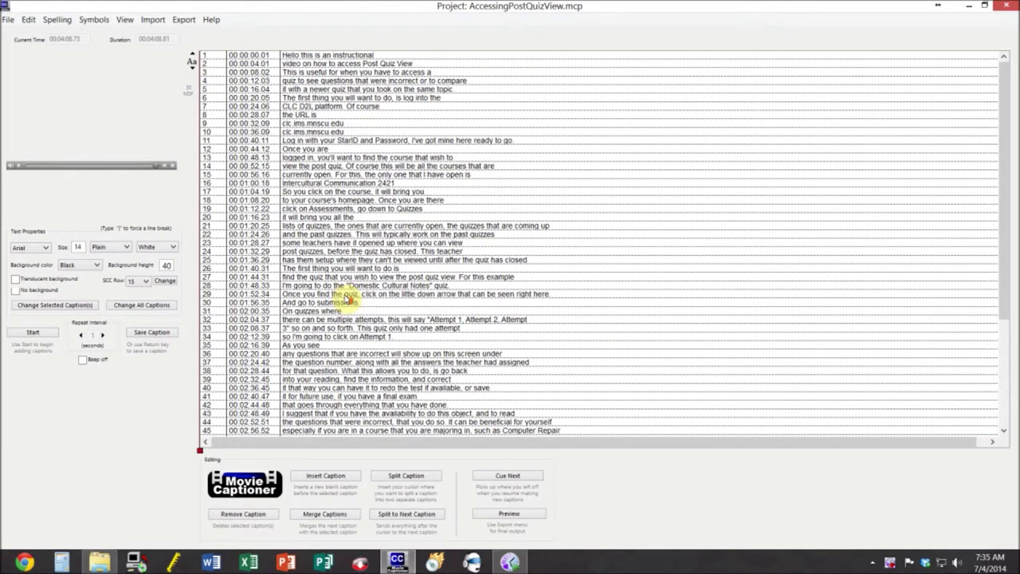
scroll(350, 287, down, 1)
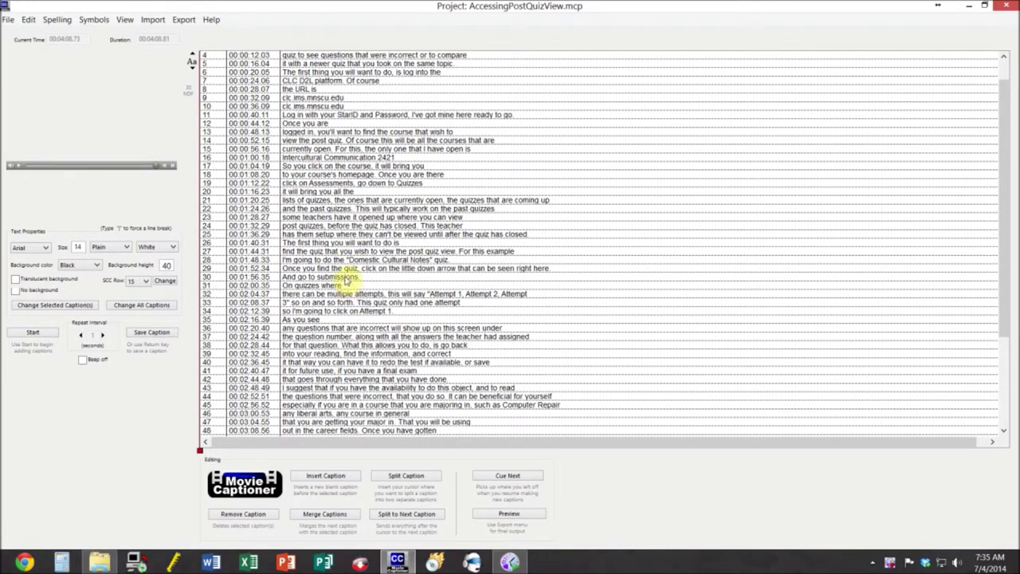
scroll(295, 141, up, 1)
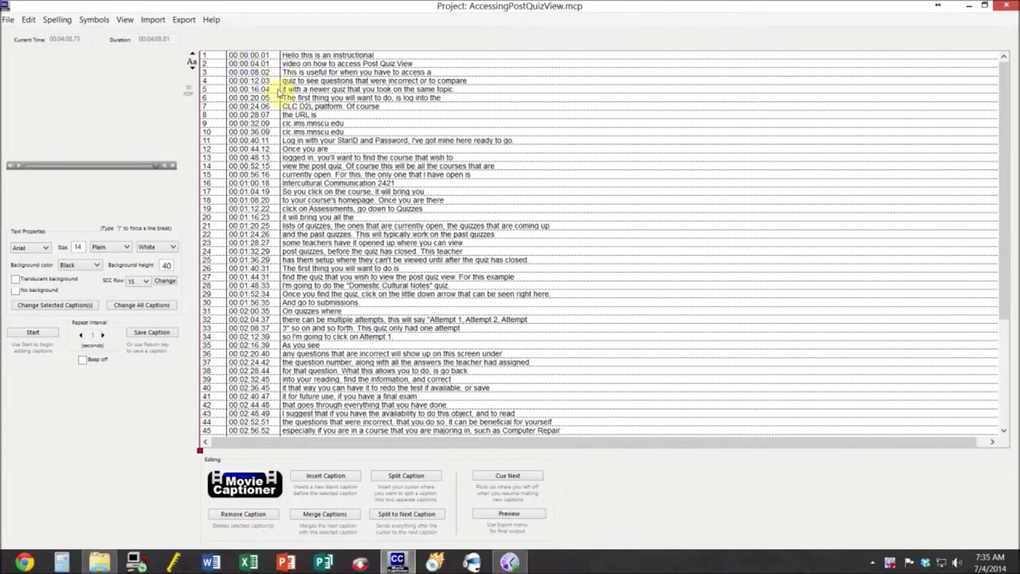
scroll(279, 91, down, 3)
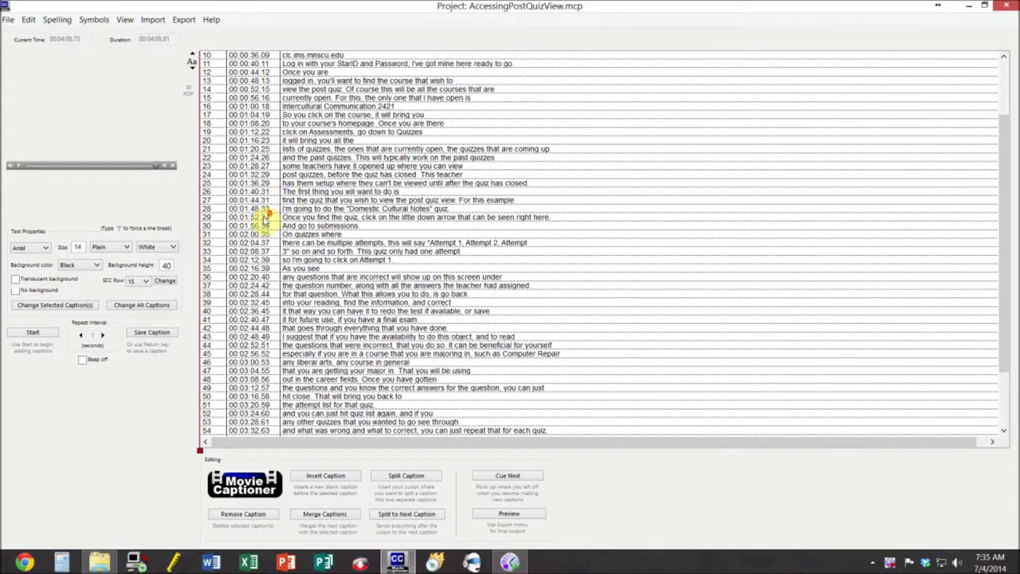
scroll(265, 217, down, 3)
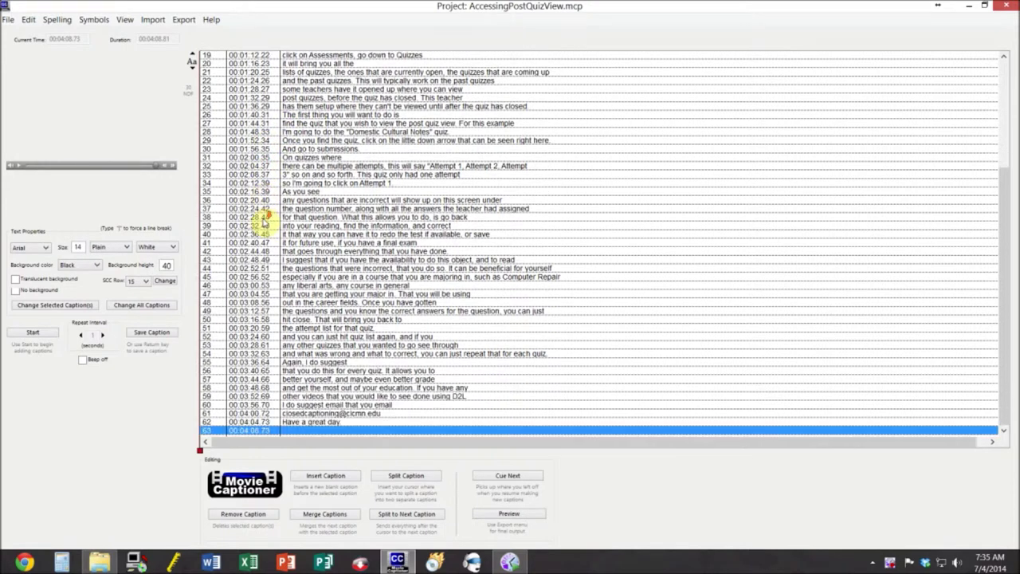
Export the captions as YouTube Captions, saving the SRT as AccessingPostQuizView
click(183, 22)
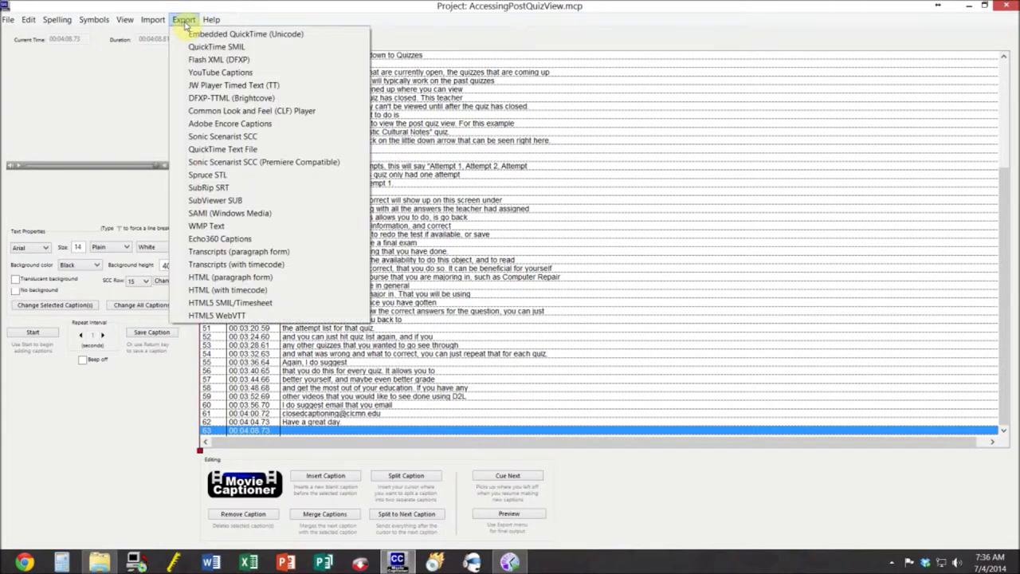
click(230, 73)
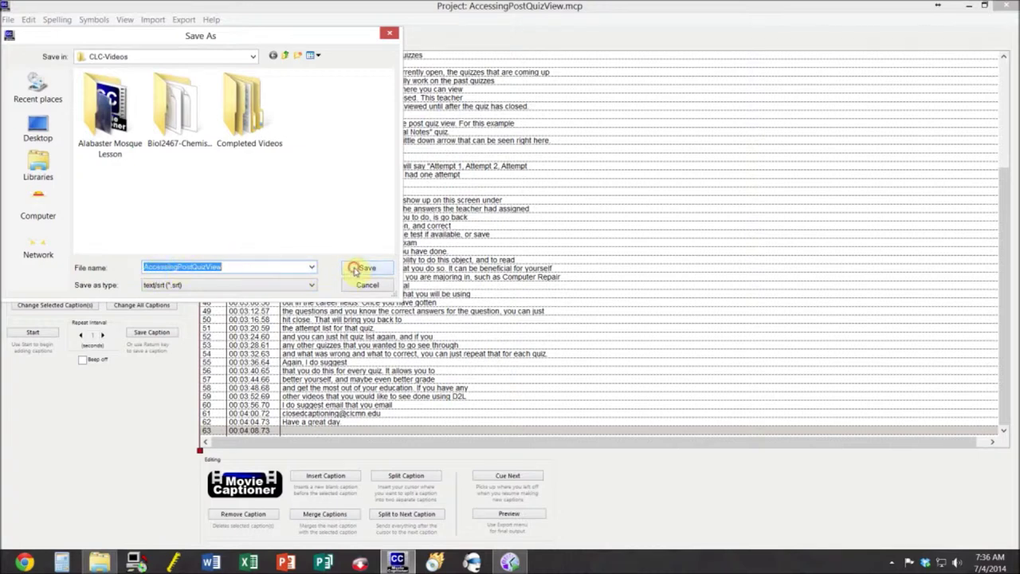
click(354, 269)
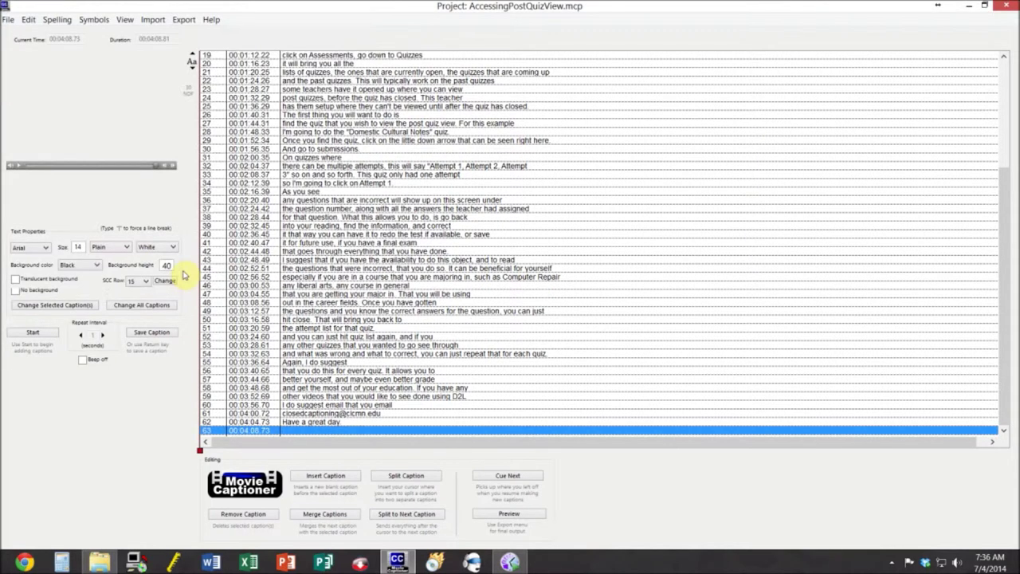
Export an Embedded QuickTime (Unicode) movie saved as AccessingPostQuizView-CC in CLC-Videos
click(183, 22)
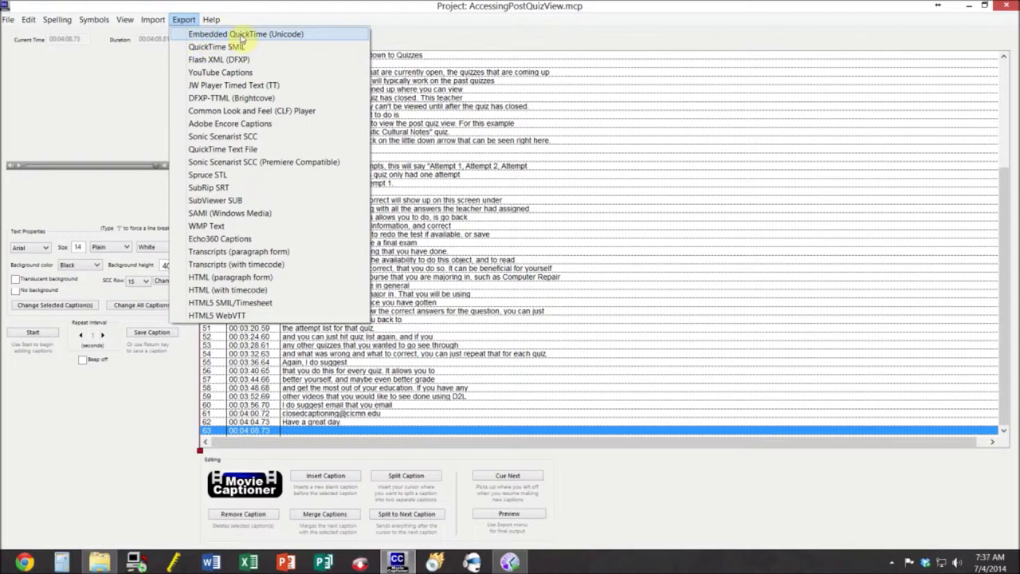
click(105, 87)
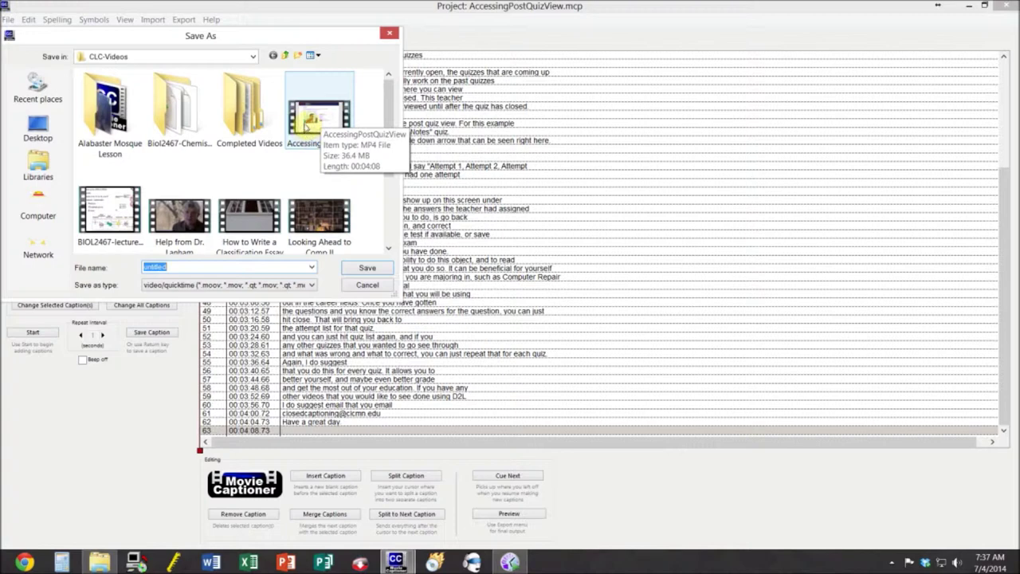
click(305, 126)
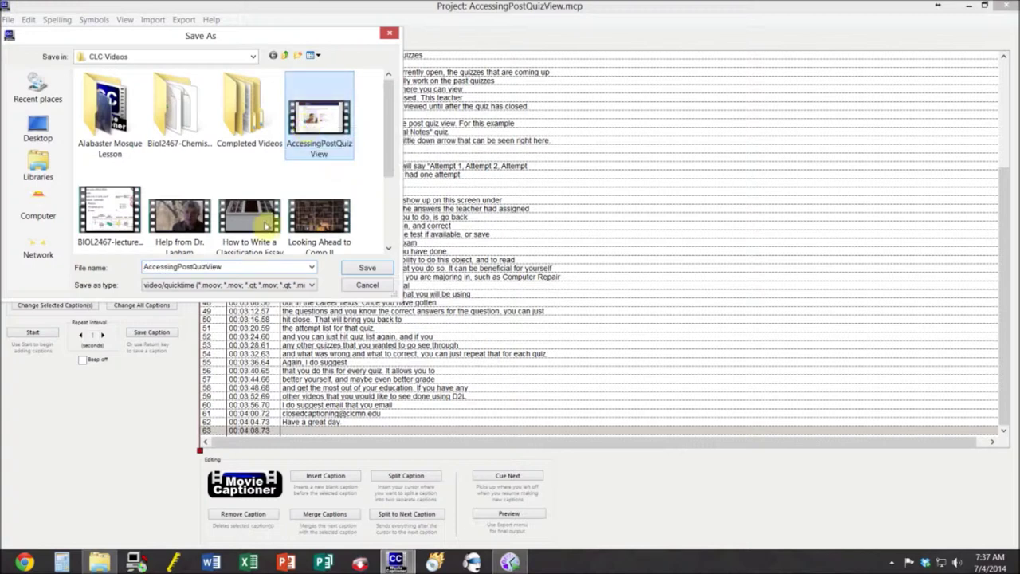
click(247, 268)
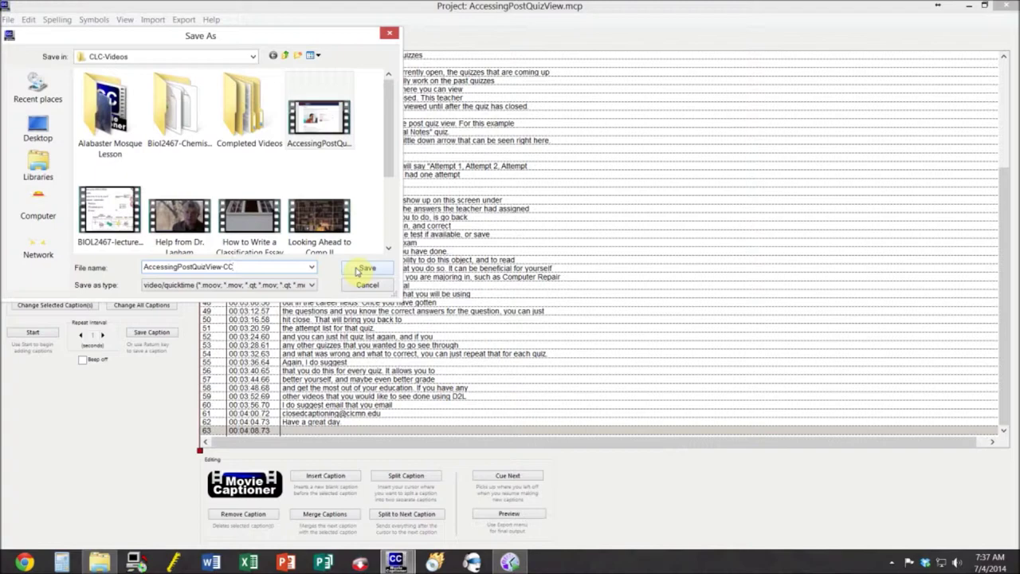
click(358, 270)
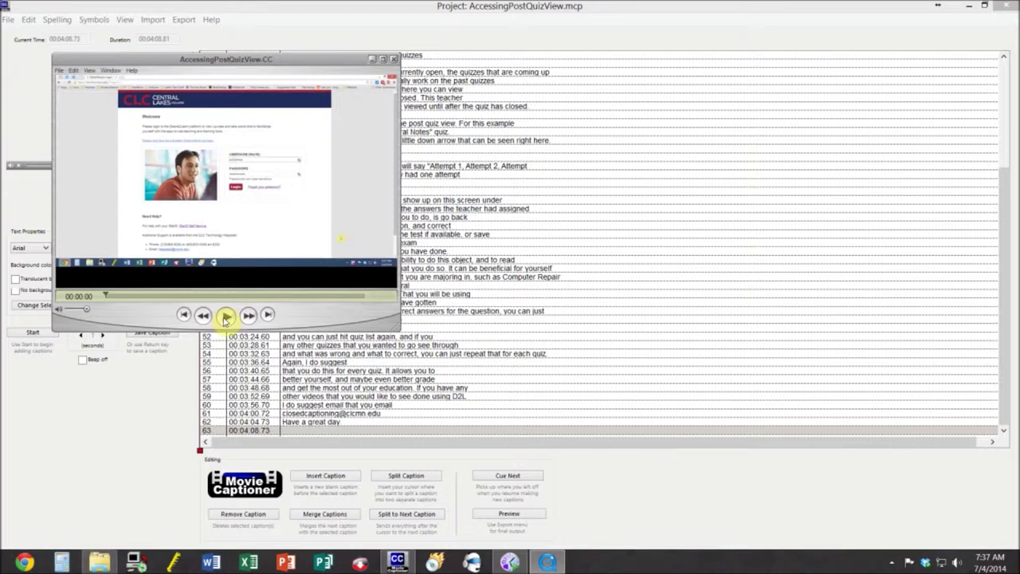
Play and pause the captioned movie to check captions, then close it and quit MovieCaptioner
click(225, 317)
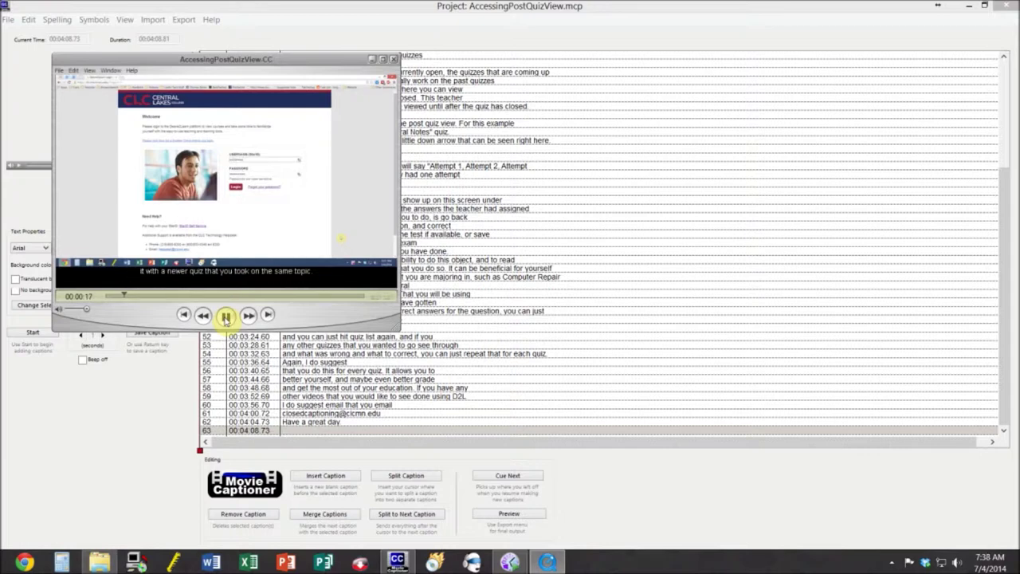
click(225, 317)
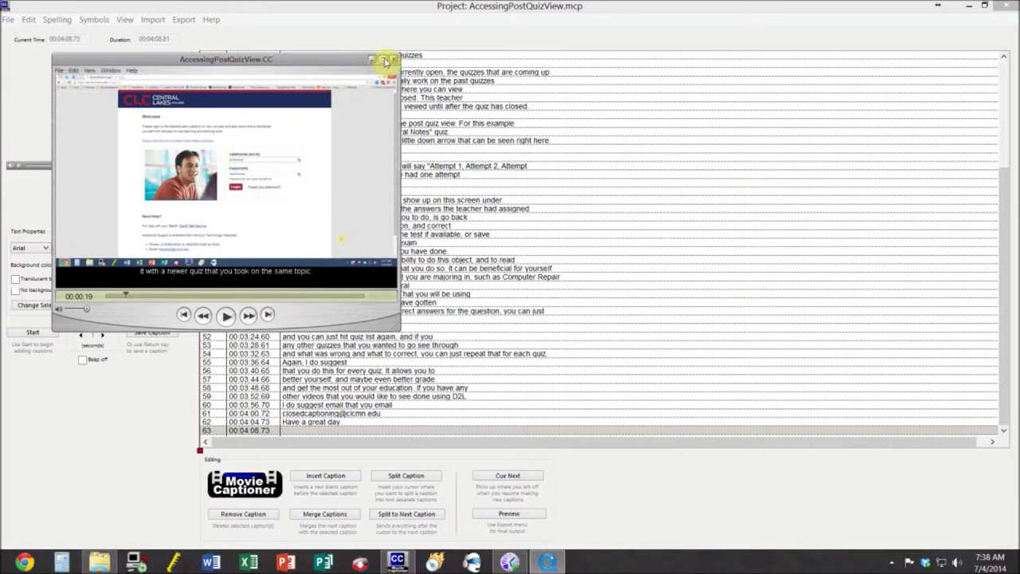
click(384, 60)
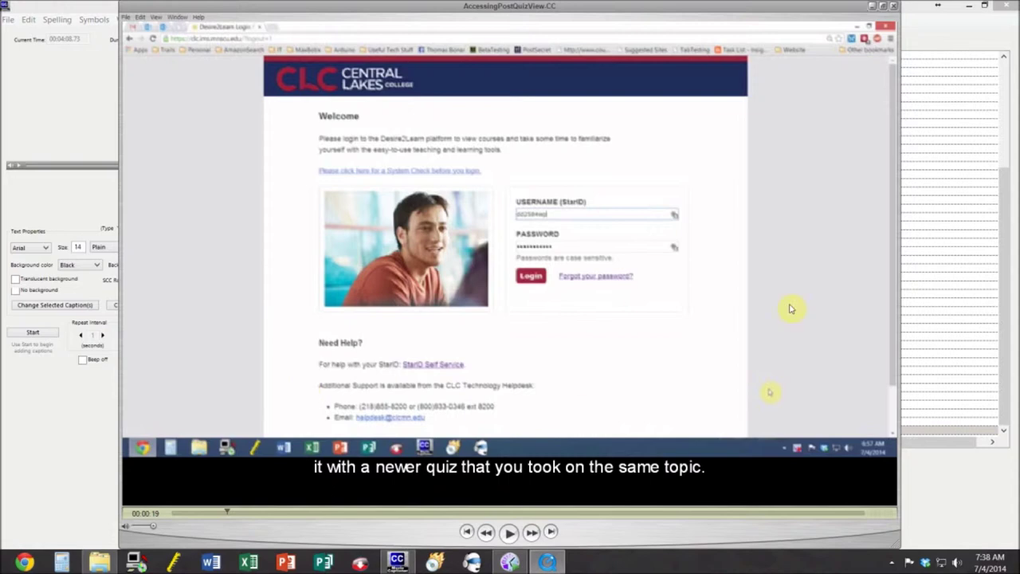
click(882, 6)
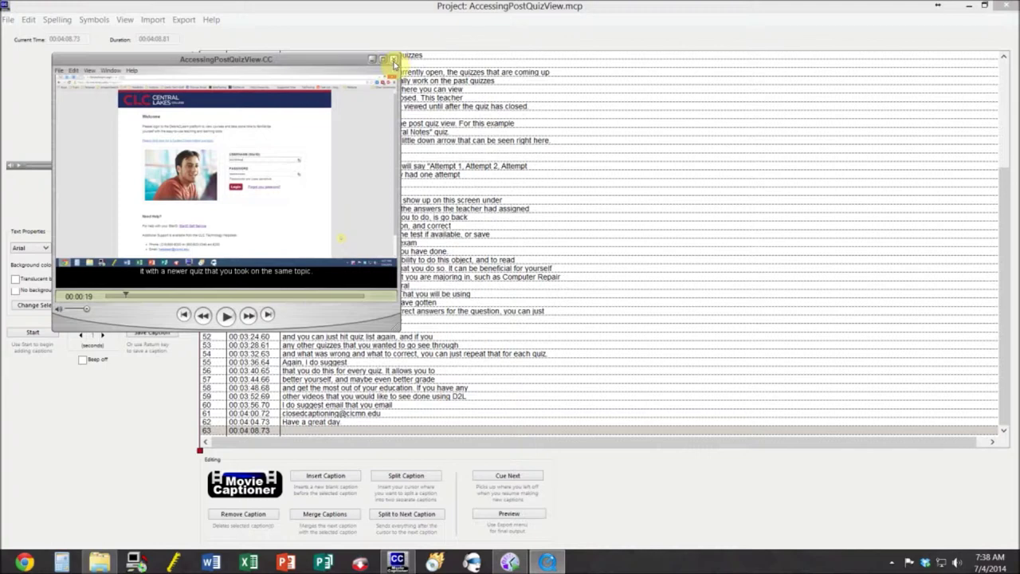
click(394, 62)
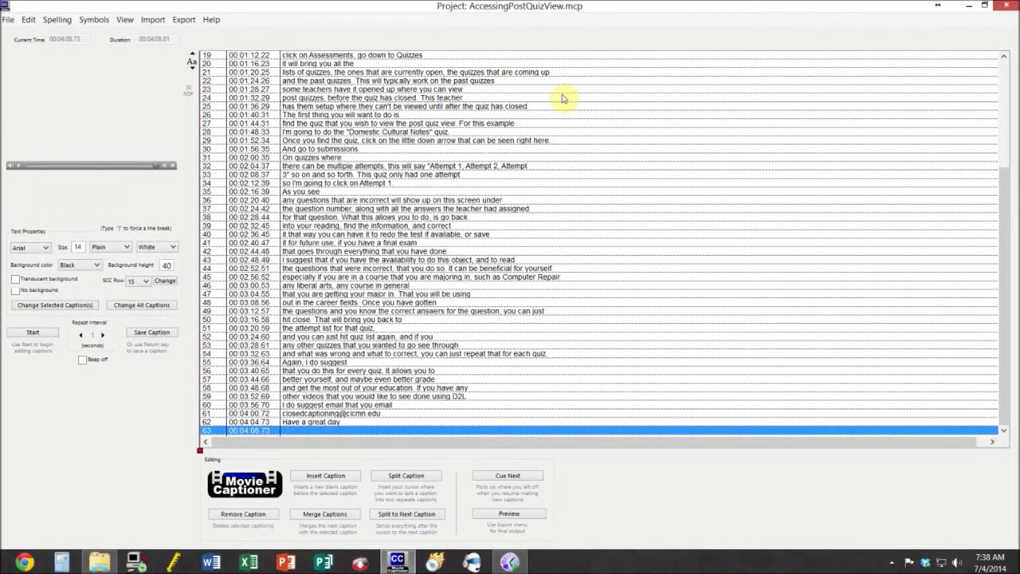
click(1013, 8)
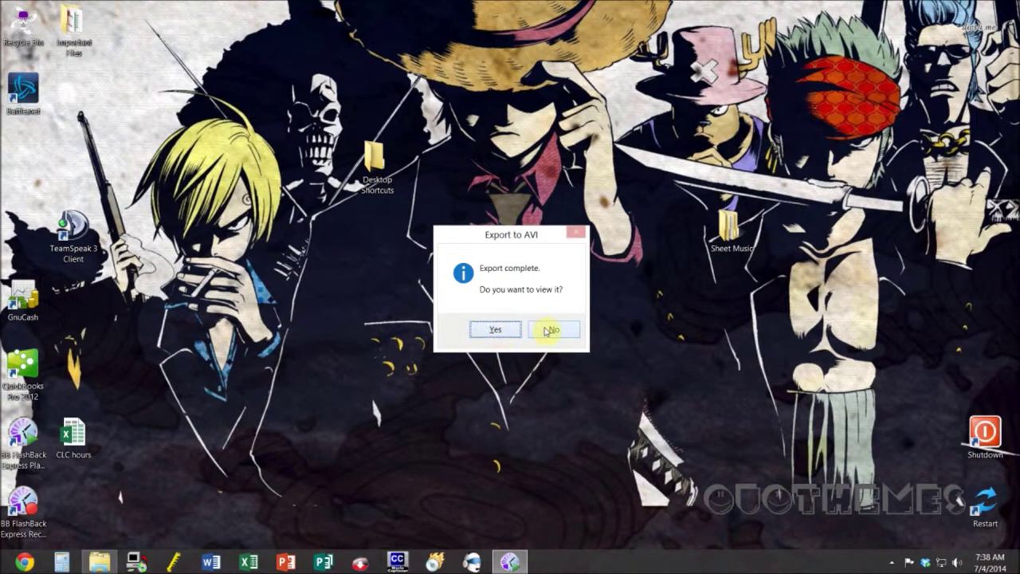
Dismiss the Export to AVI notice without viewing the AVI, and select Chrome's address bar
drag(528, 237, 735, 510)
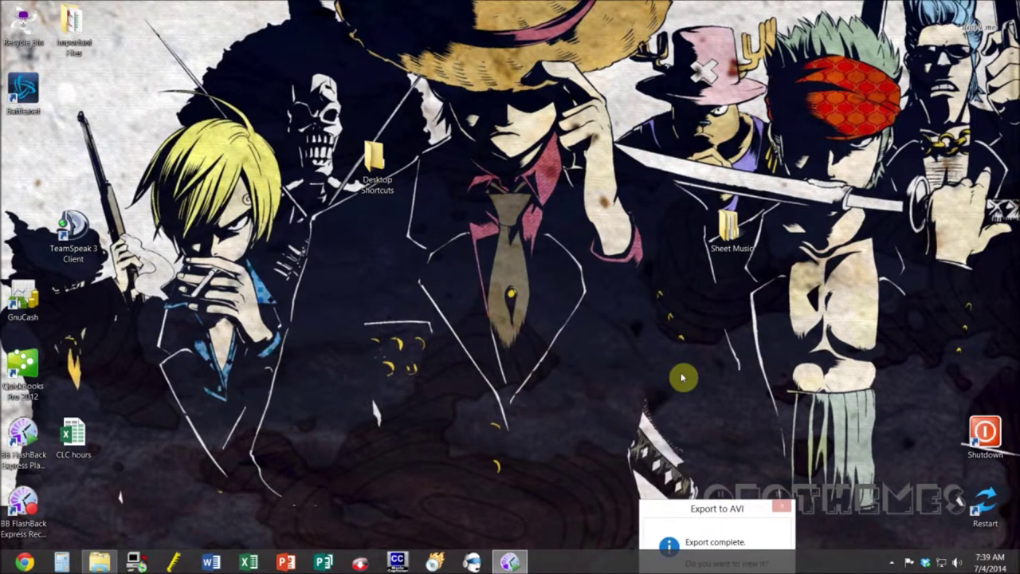
click(654, 361)
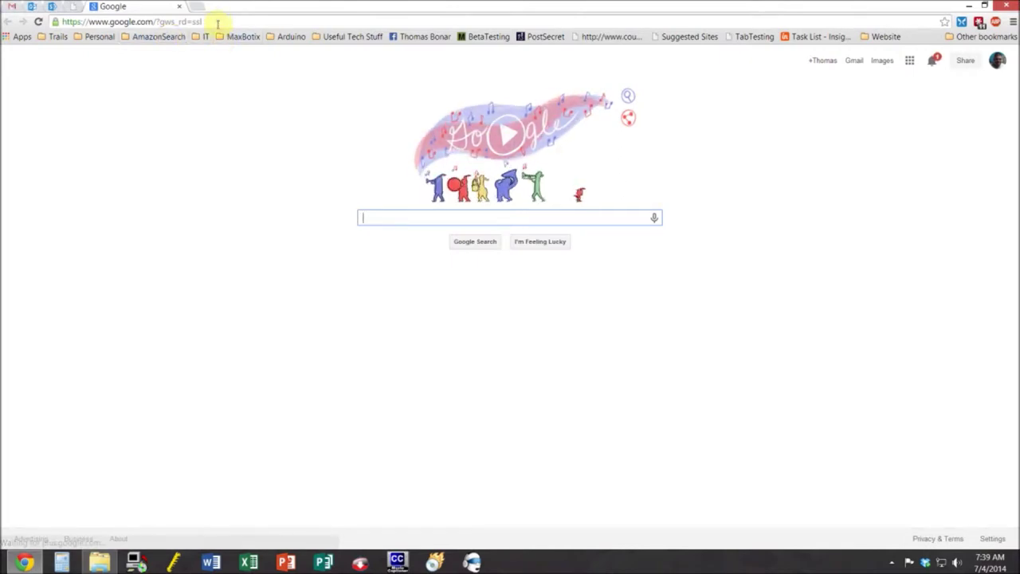
click(218, 22)
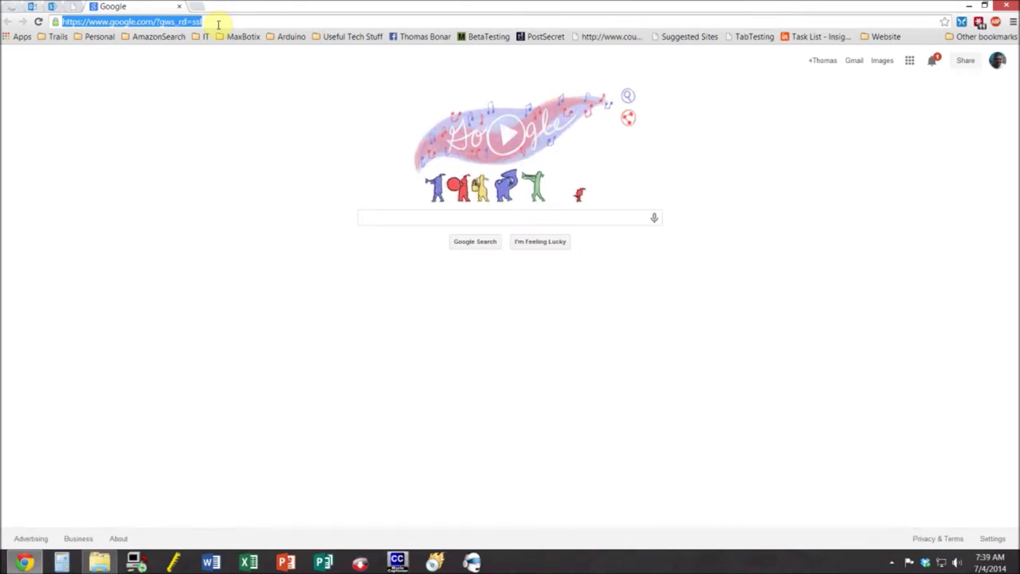
Go to youtube.com, check the signed-in account, and open the upload page
text(youtube.com)
key(Return)
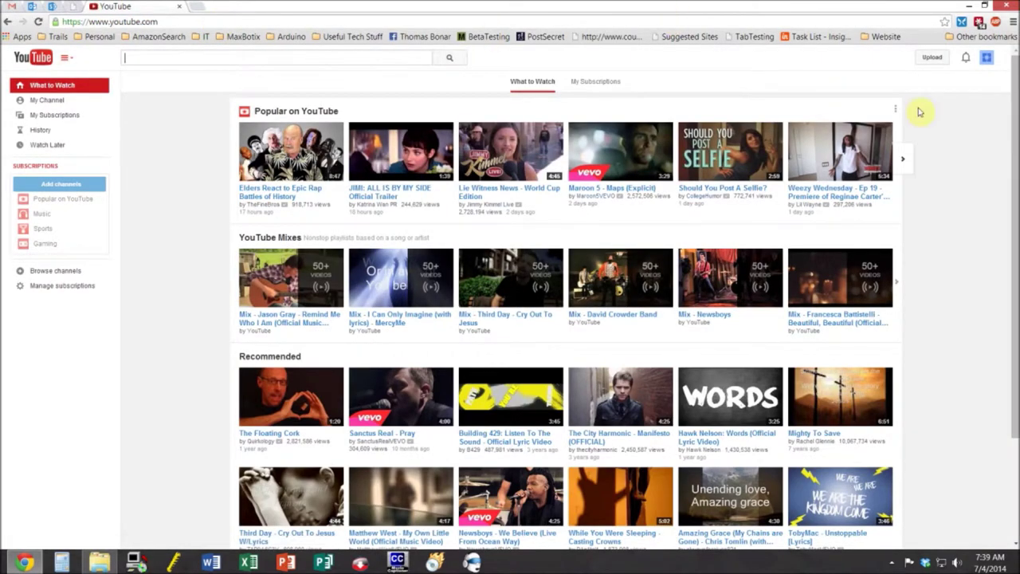
click(988, 61)
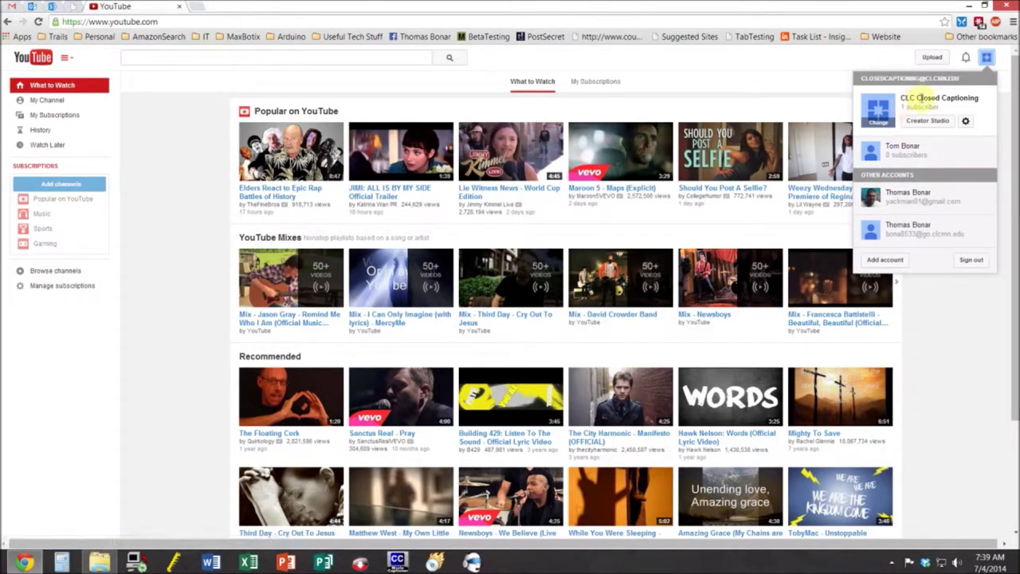
click(932, 61)
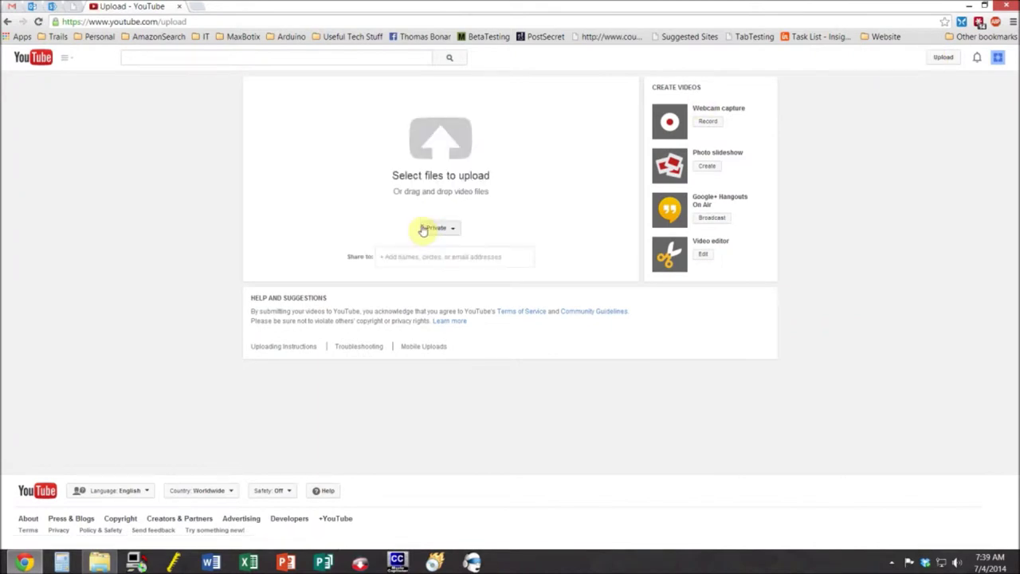
Upload the AccessingPostQuizView MP4 by dragging it from the snapped CLC-Videos folder onto YouTube
mouse_move(97, 566)
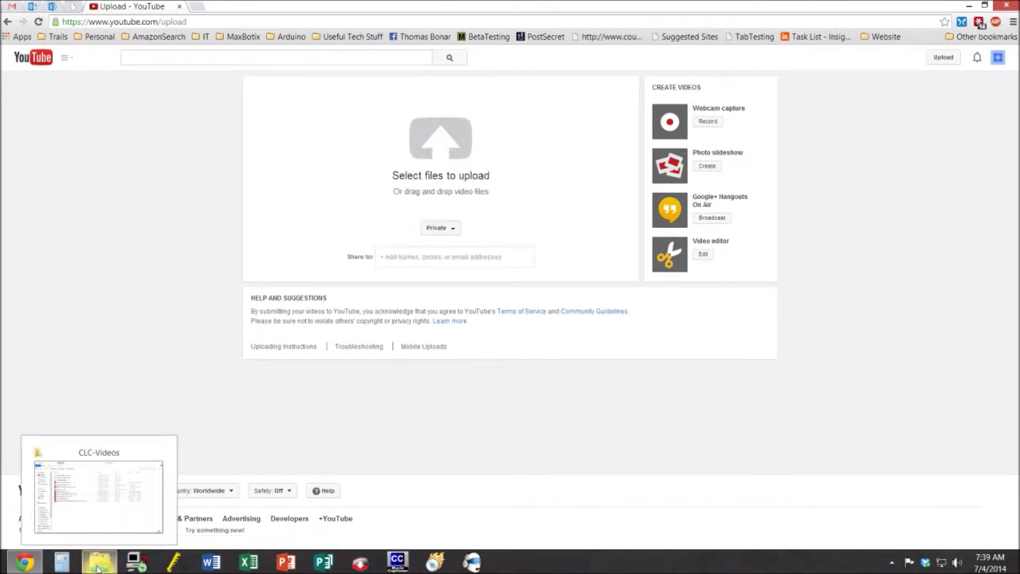
click(97, 566)
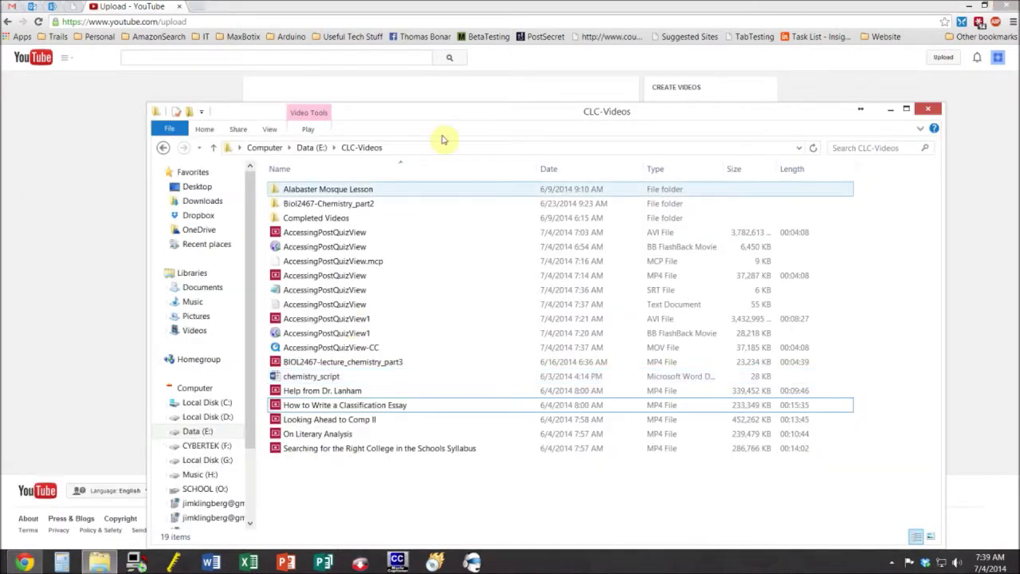
drag(440, 106, 632, 99)
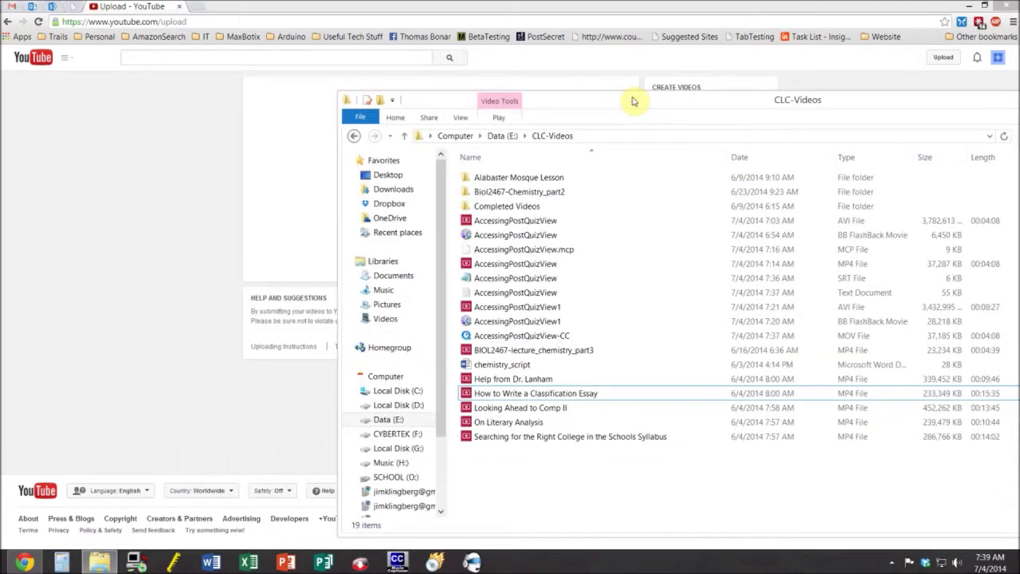
key(super+Right)
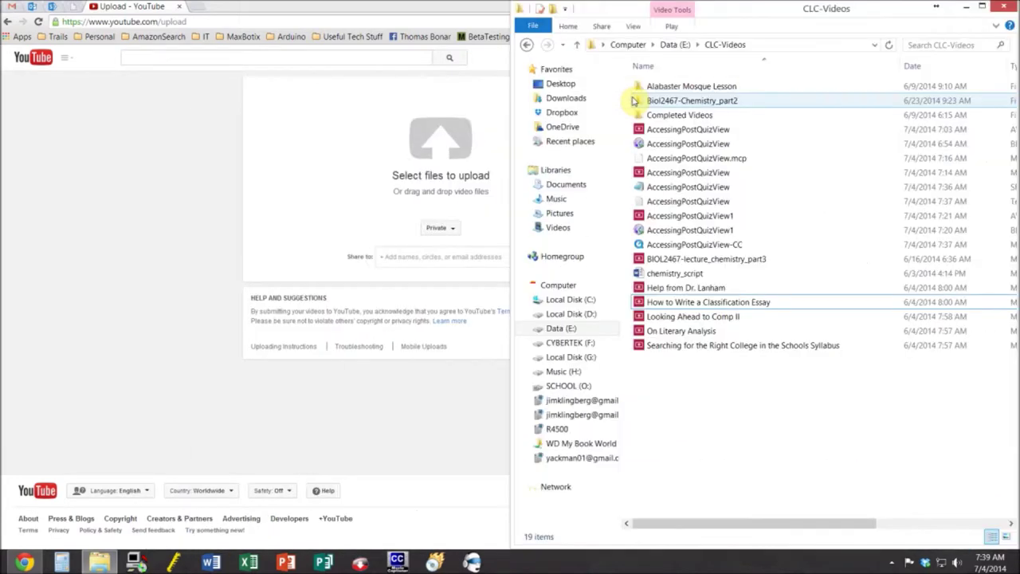
click(718, 177)
drag(716, 174, 442, 150)
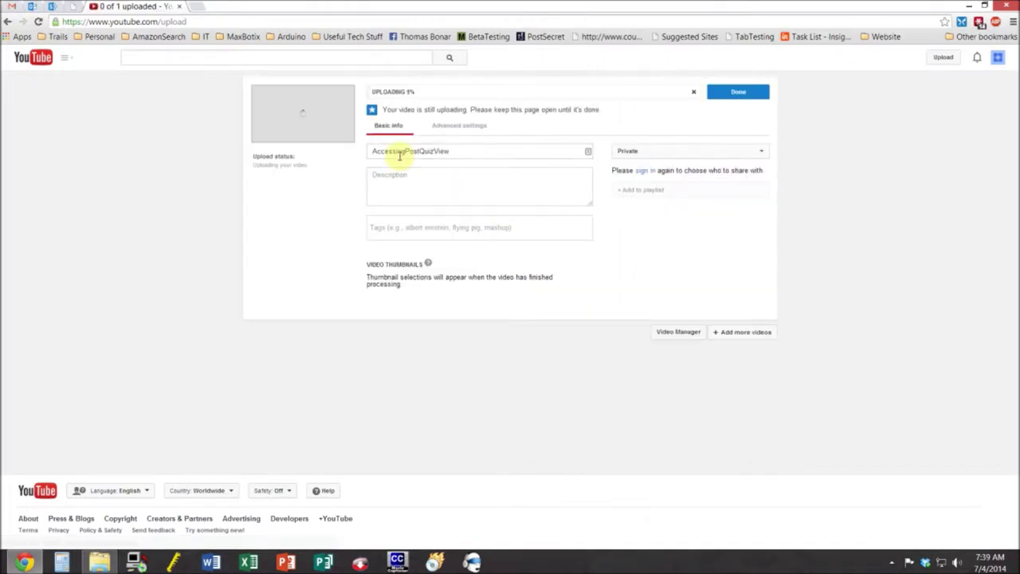
Space the title as 'Accessing Post Quiz View' and add a description ending 'in the CLC D2L system for student review.'
click(405, 151)
click(421, 151)
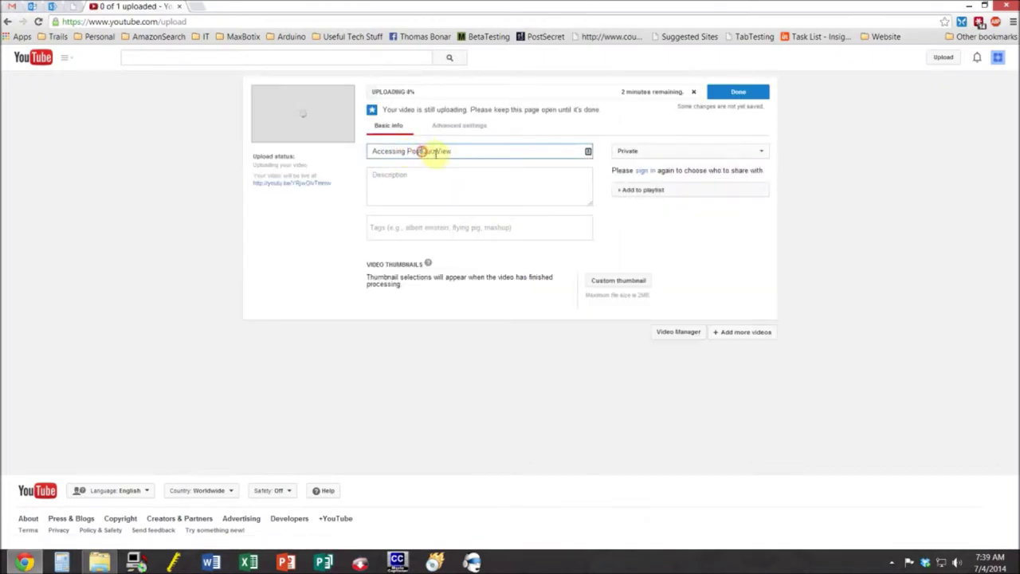
click(439, 150)
click(449, 179)
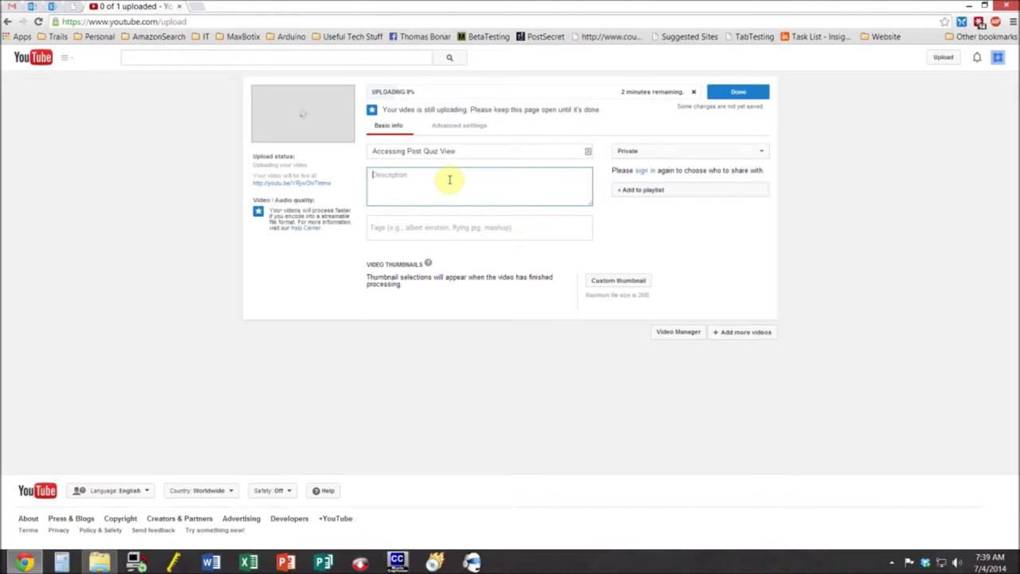
text(This is a video on how to access the P)
text(ost Quiz Vi)
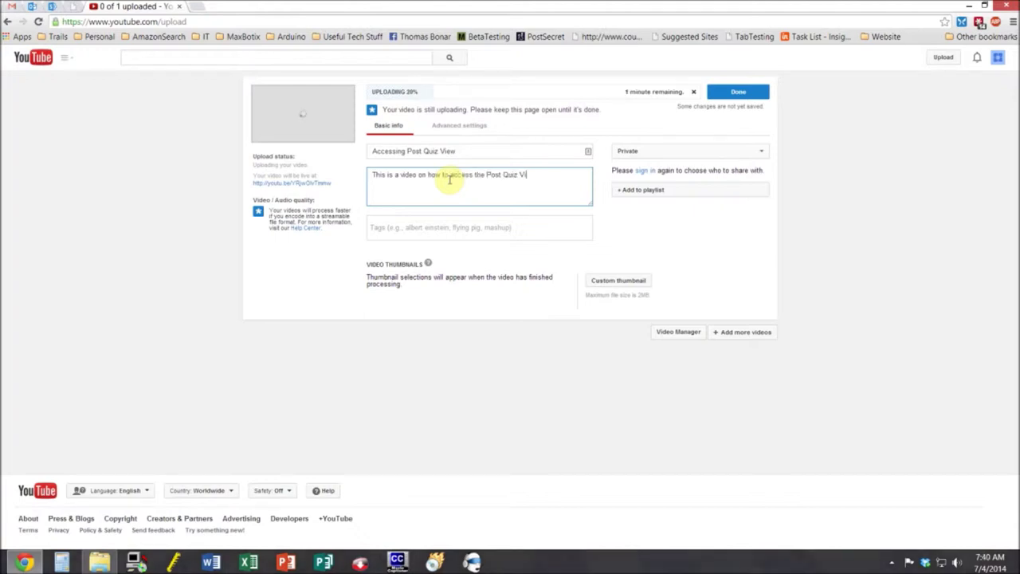
text(ew in the CLC )
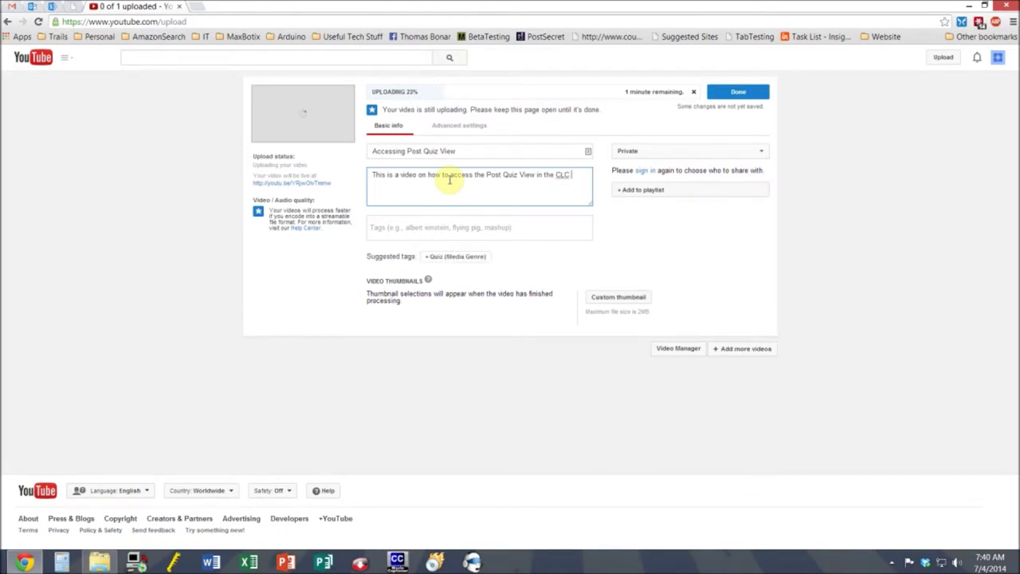
text(D2L system for student)
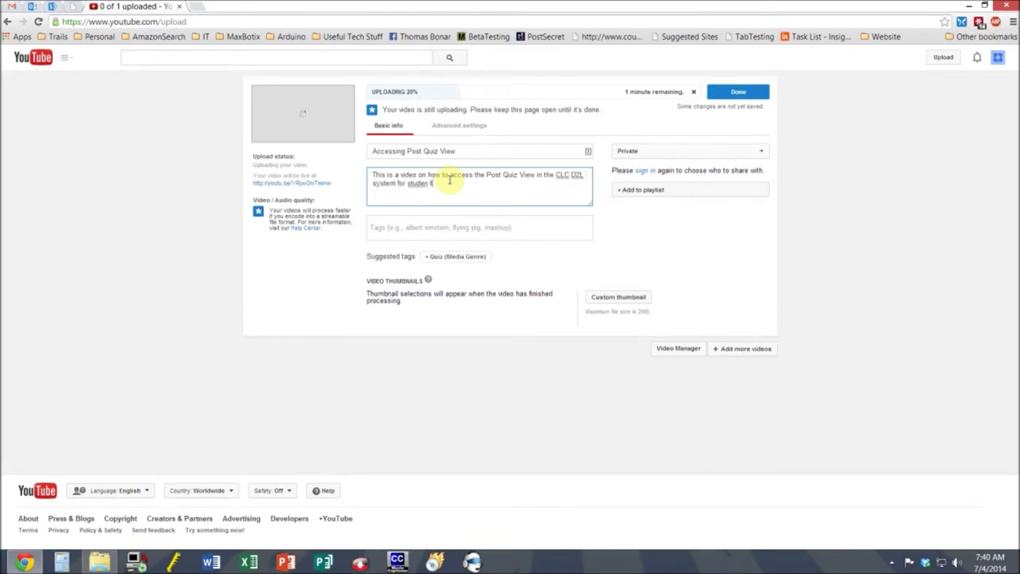
text( review.)
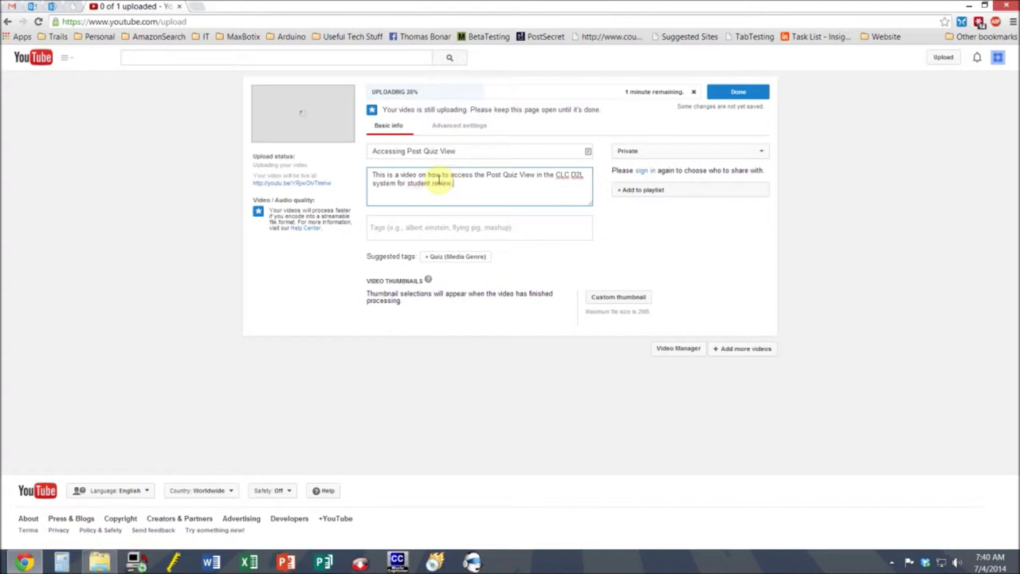
Set the video's privacy to Public and publish it
click(632, 152)
click(646, 163)
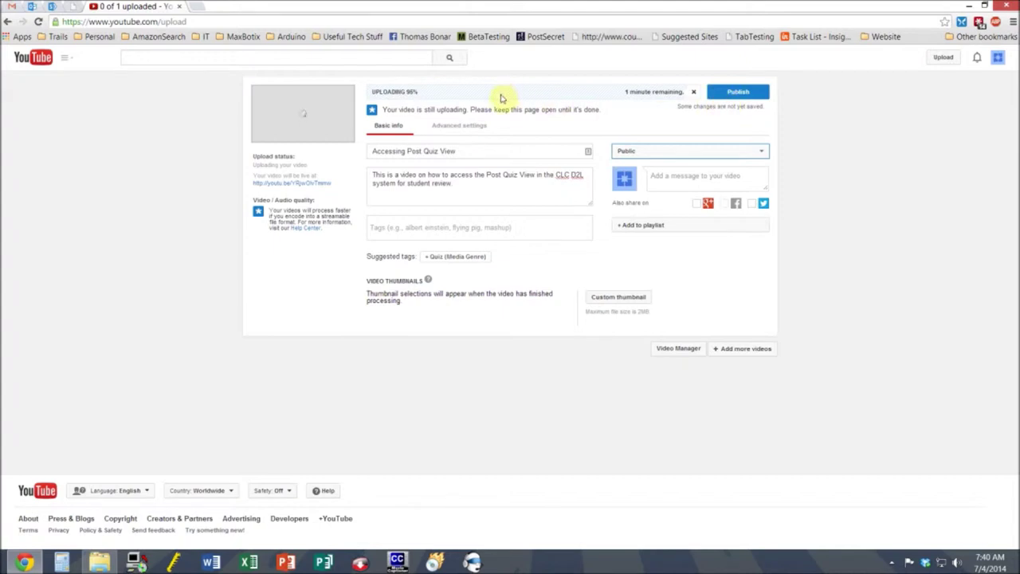
click(726, 94)
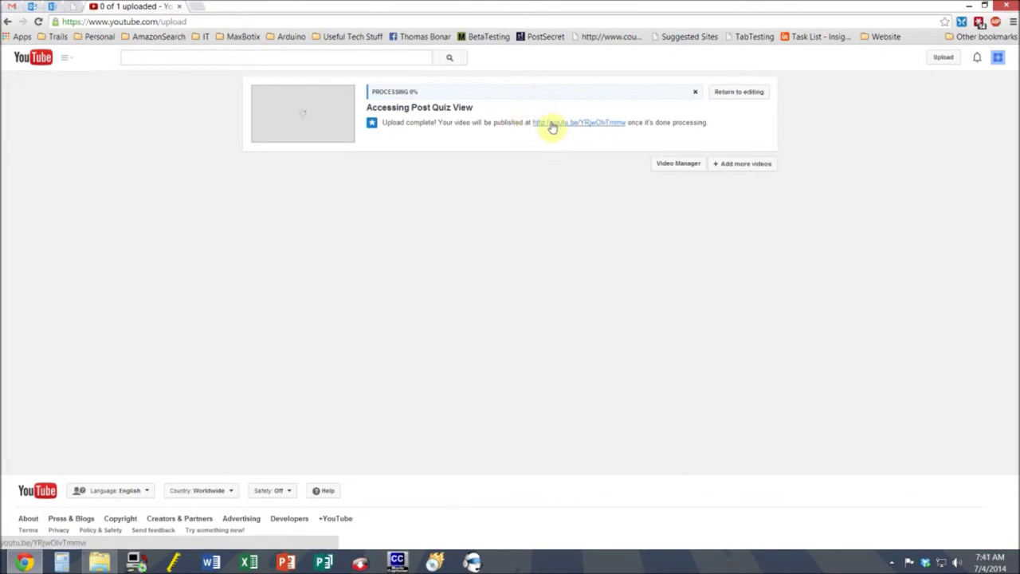
Open the new video's youtu.be watch page and select its URL
click(553, 125)
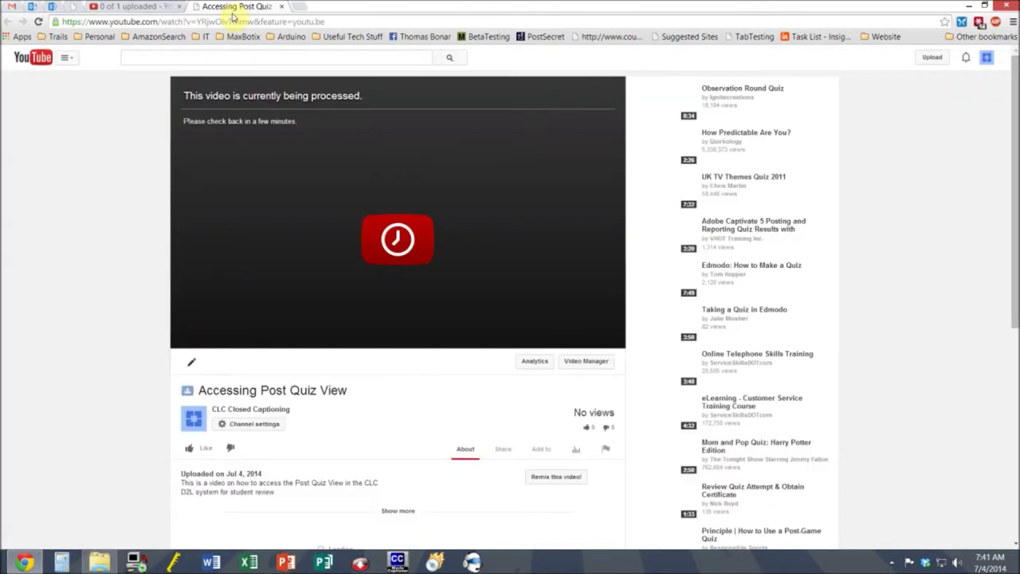
drag(253, 23, 60, 22)
key(ctrl+c)
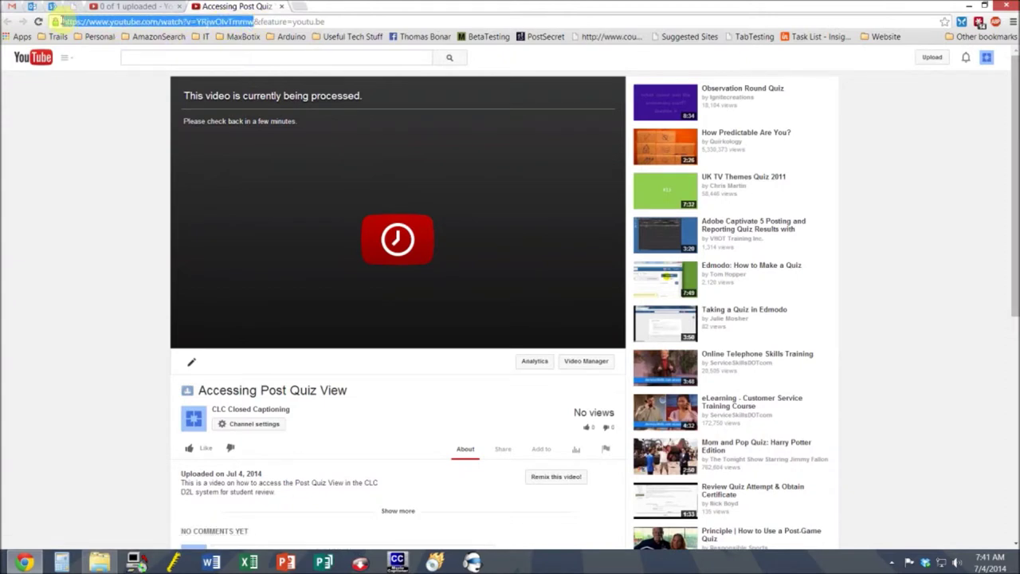
Open the Close Captioned Videos workbook from OneDrive's Shared with Everyone folder in Excel Online
click(52, 6)
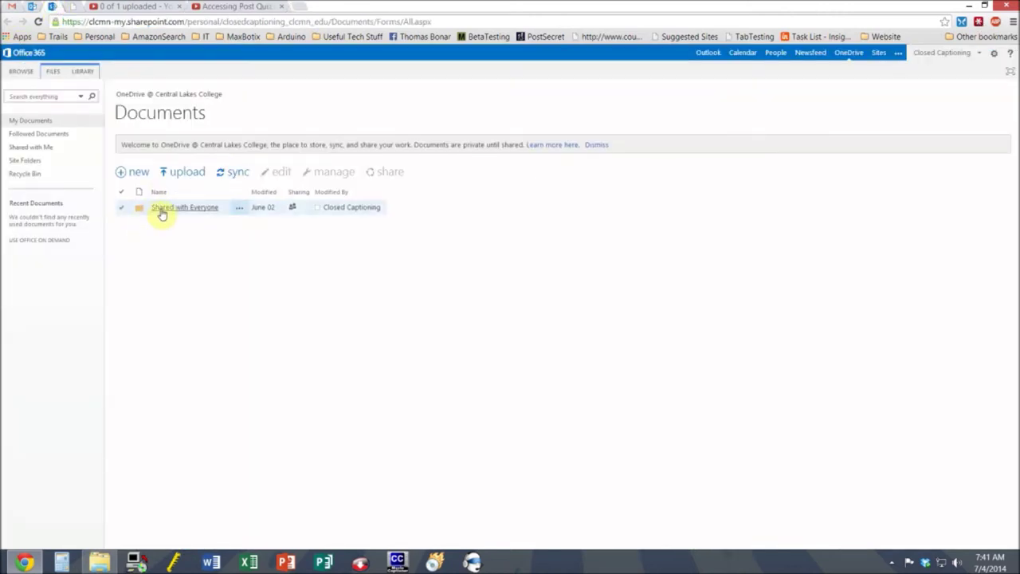
click(164, 210)
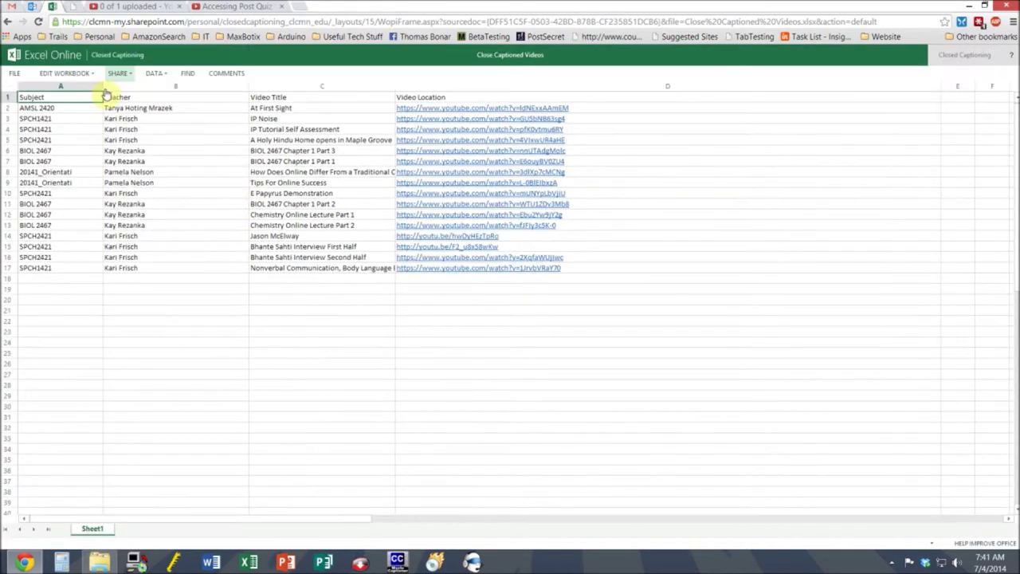
click(77, 74)
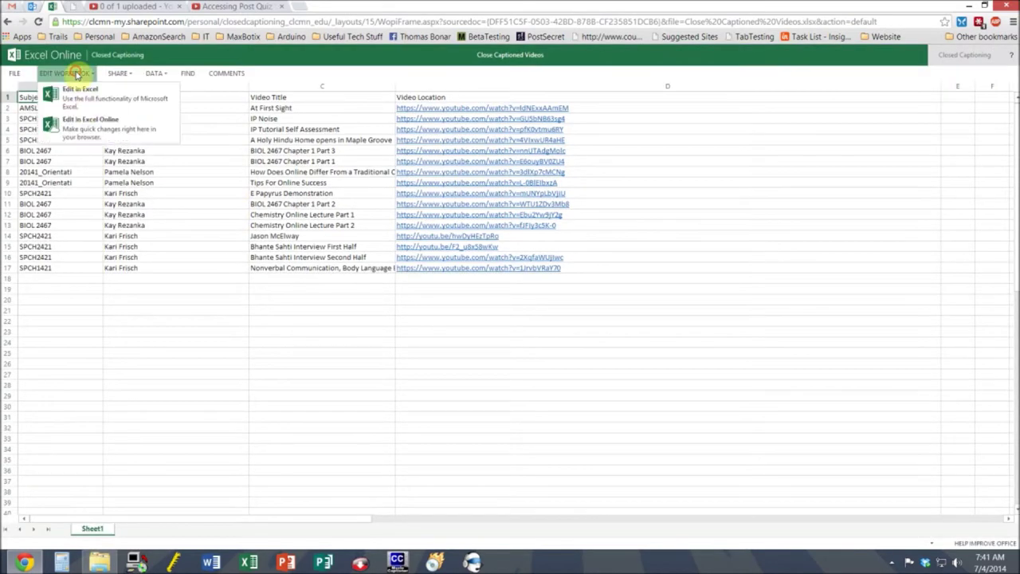
click(86, 130)
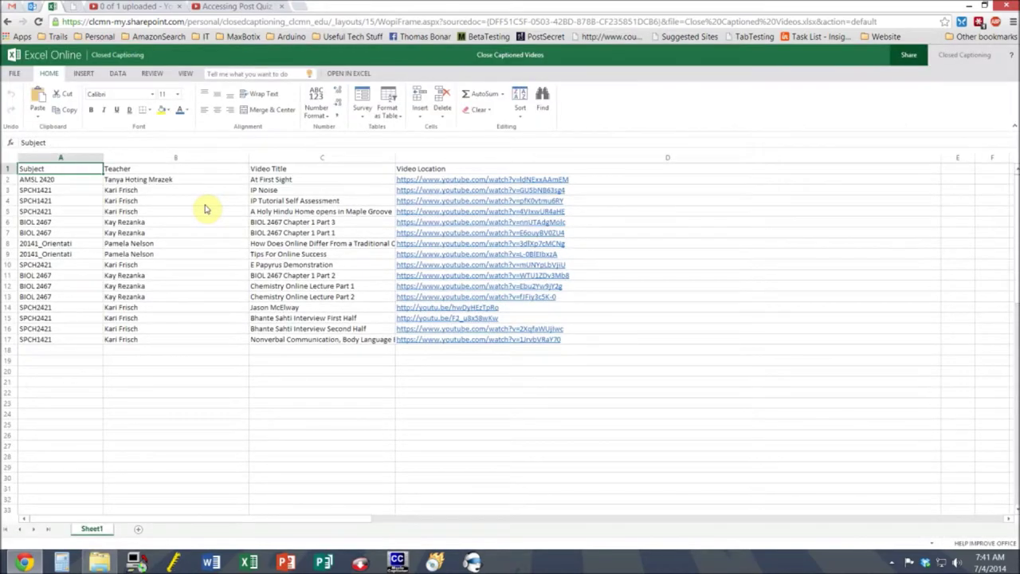
Fill row 18 with subject ANY, teacher ANY, title 'Accessing Post Quiz View' and the pasted YouTube link
click(408, 353)
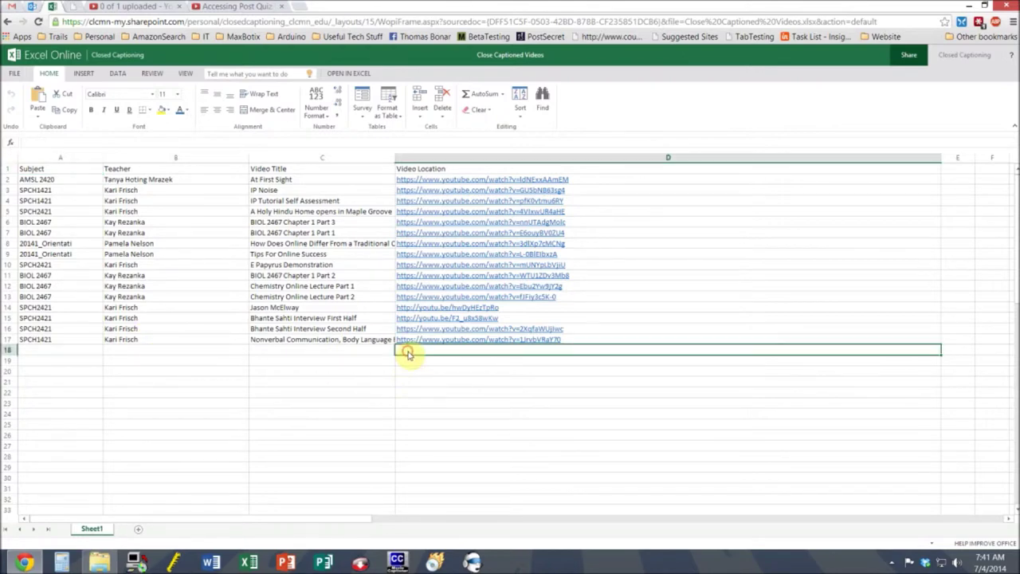
key(ctrl+v)
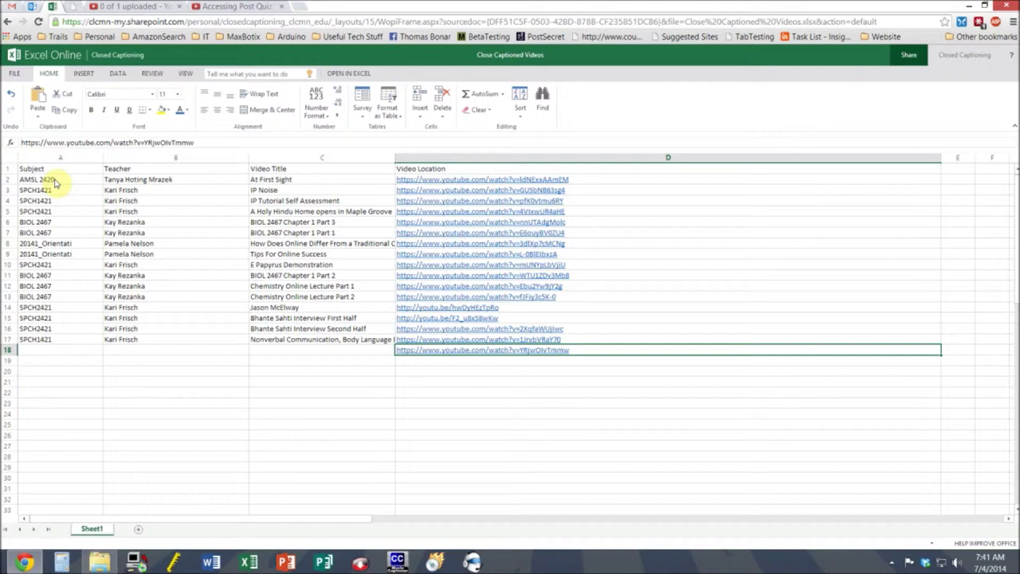
click(38, 352)
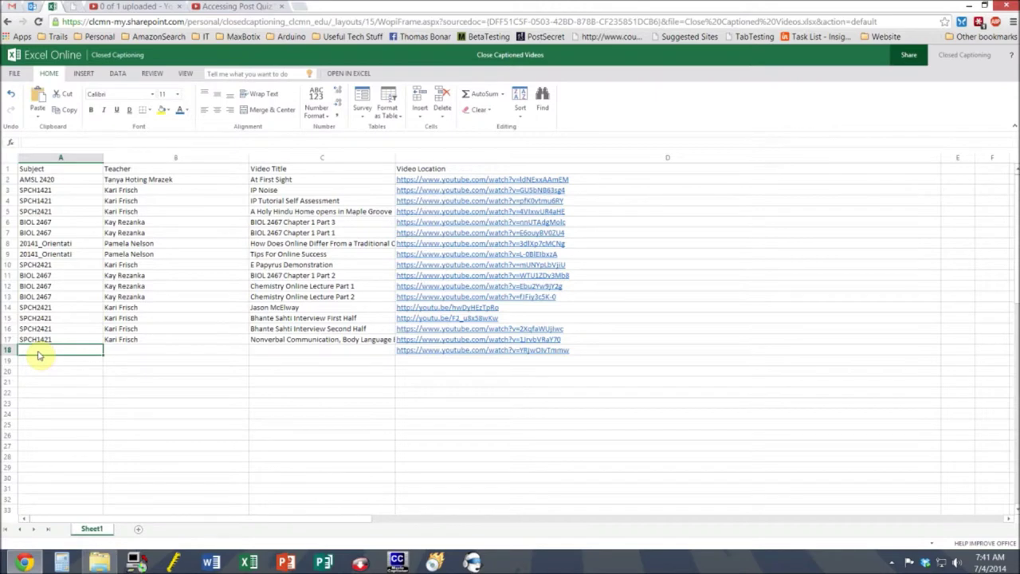
text(ANY)
key(Tab)
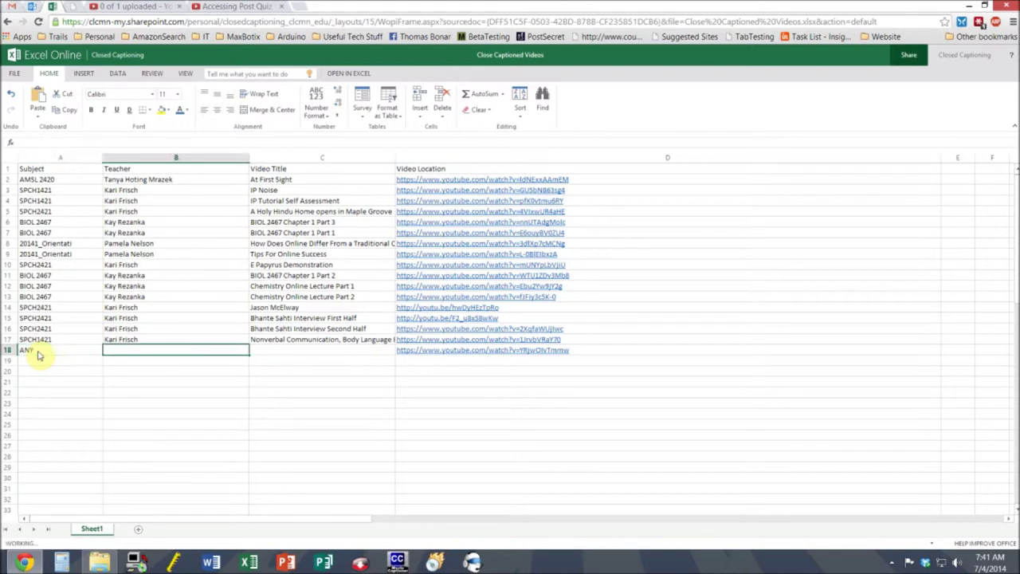
text(ANY)
key(Tab)
text(A)
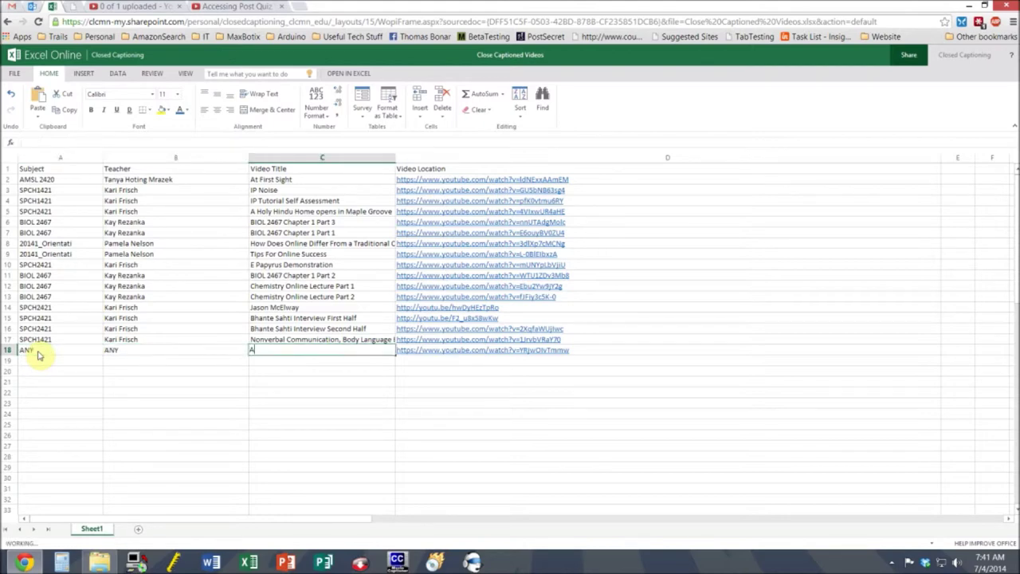
text(ccessing Post )
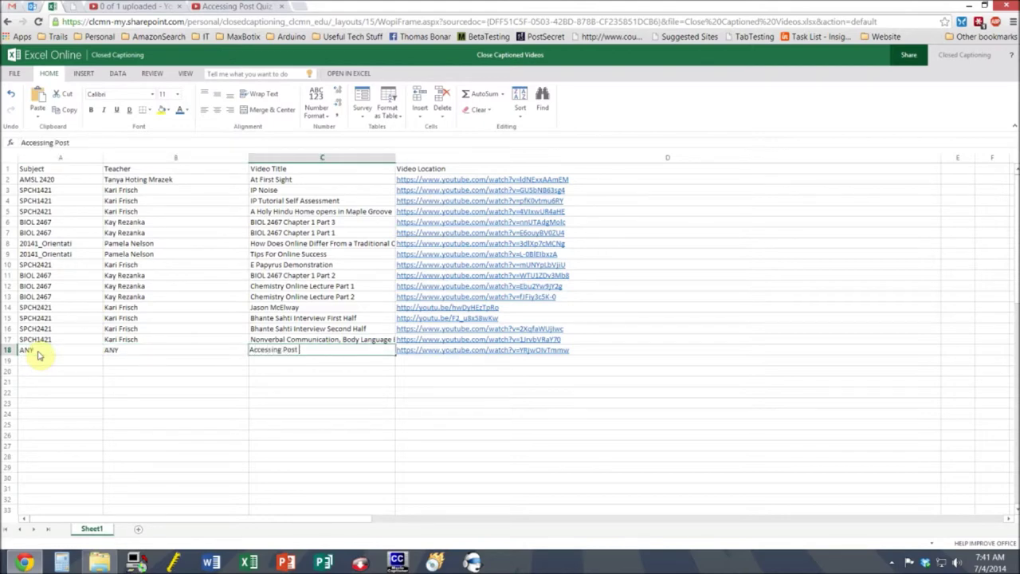
text(Quiz View)
click(321, 424)
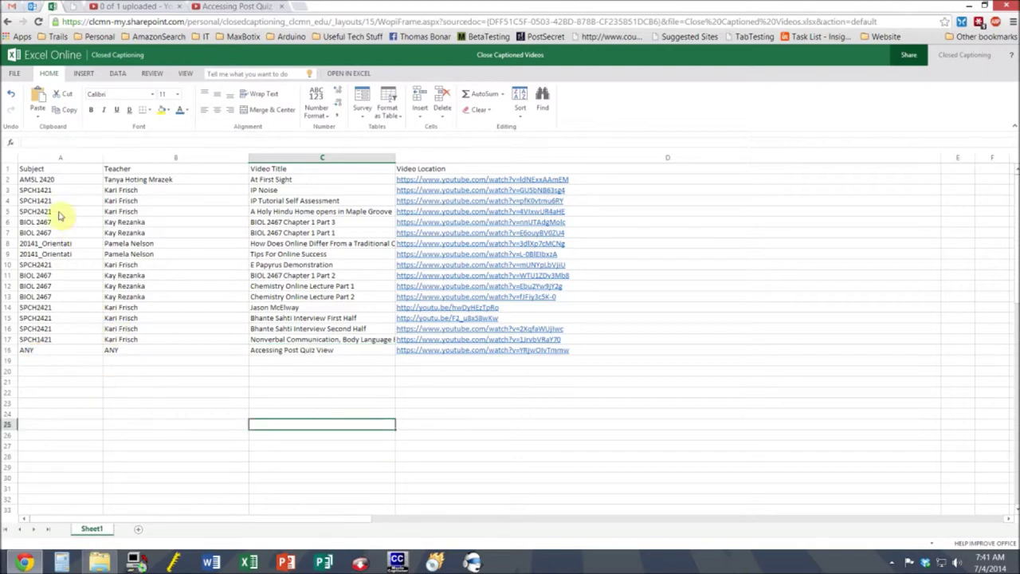
Bold the header row, undoing an accidental paste into A1
click(26, 169)
drag(25, 170, 434, 170)
key(ctrl+v)
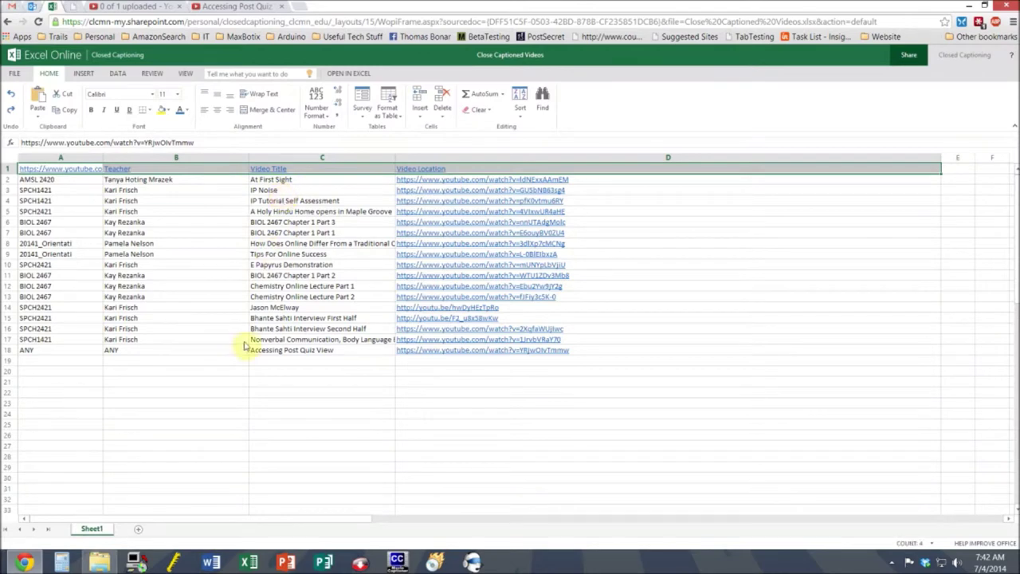
key(ctrl+z)
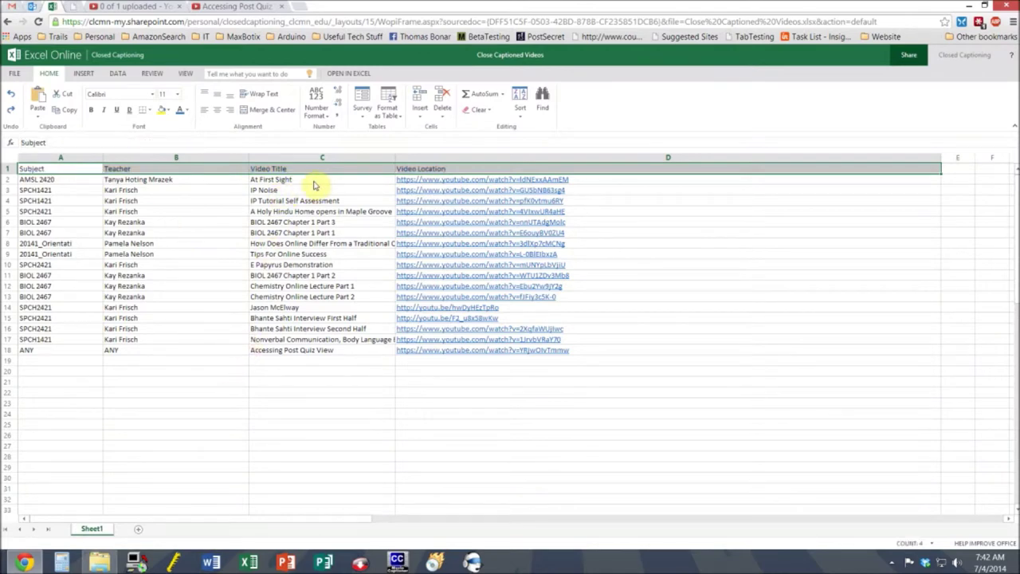
key(ctrl+y)
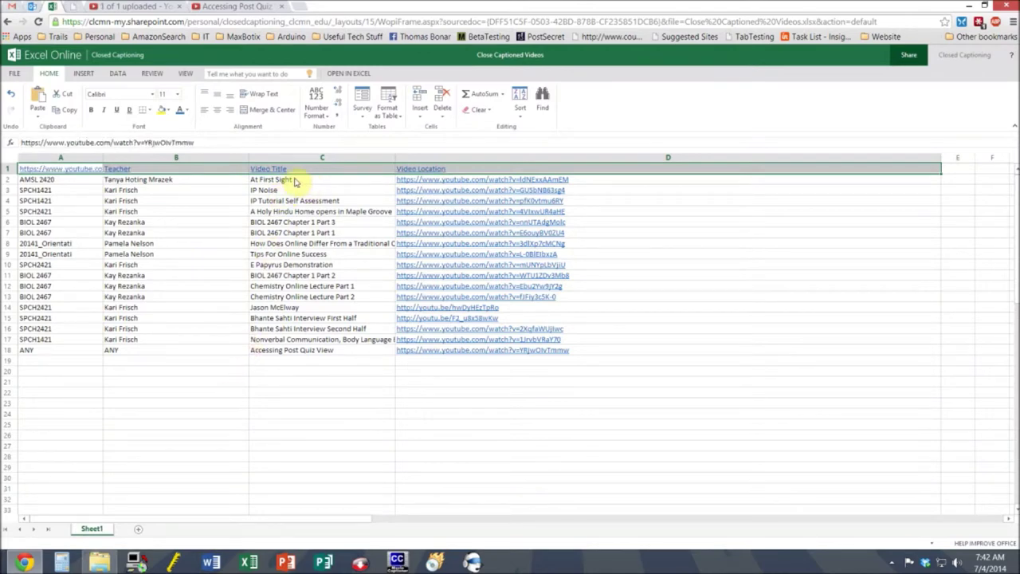
key(ctrl+z)
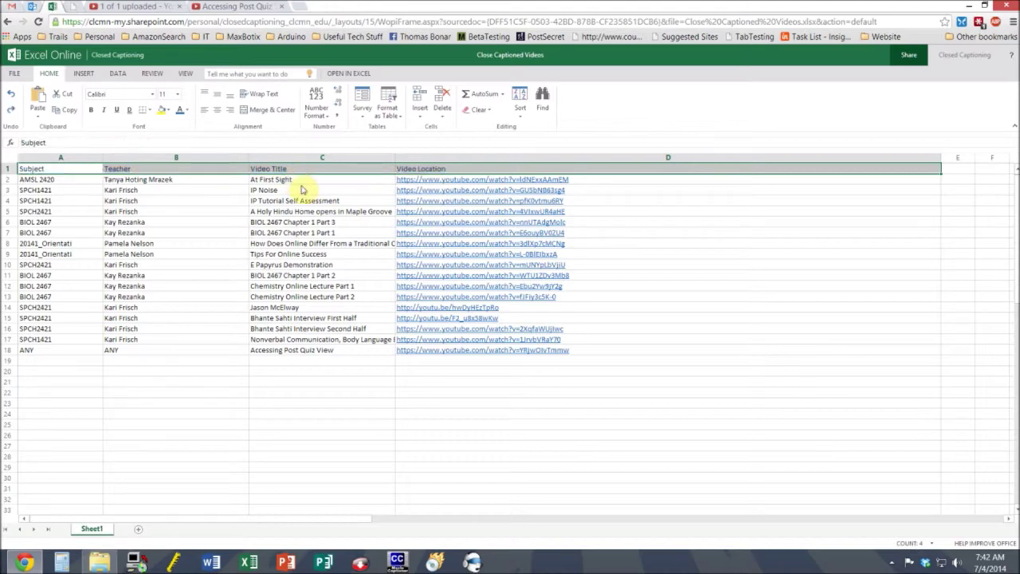
key(ctrl+b)
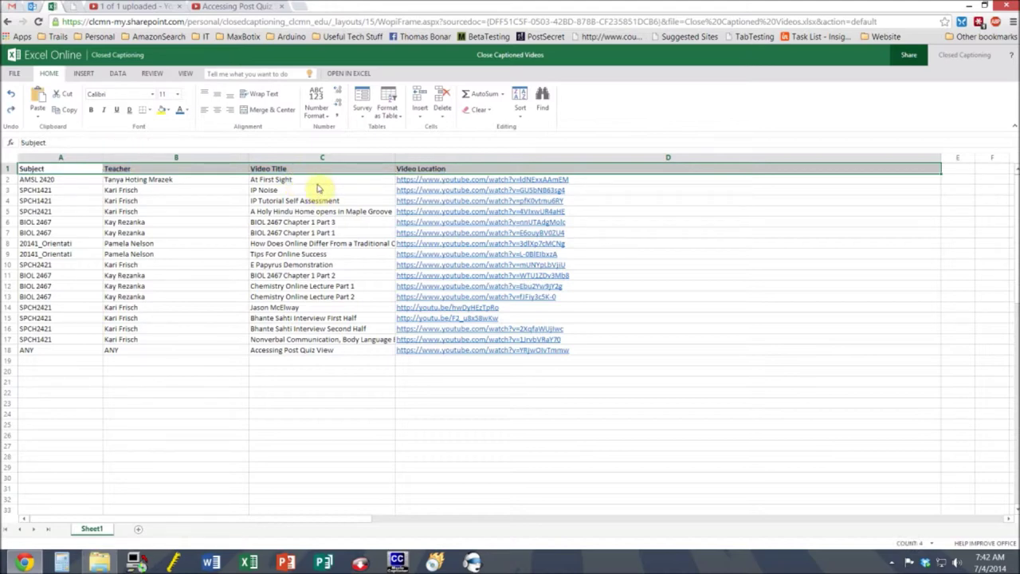
click(323, 373)
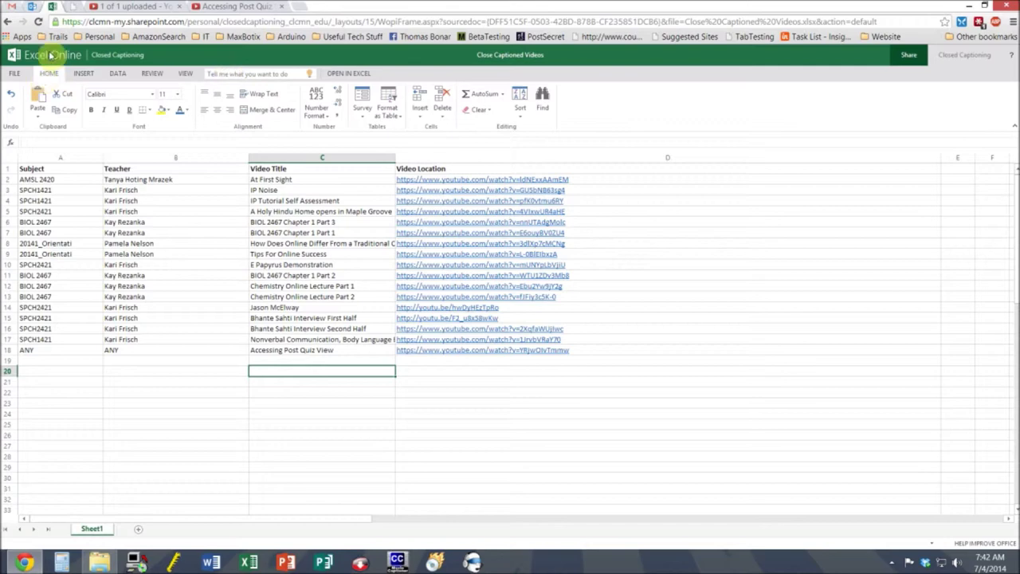
click(148, 7)
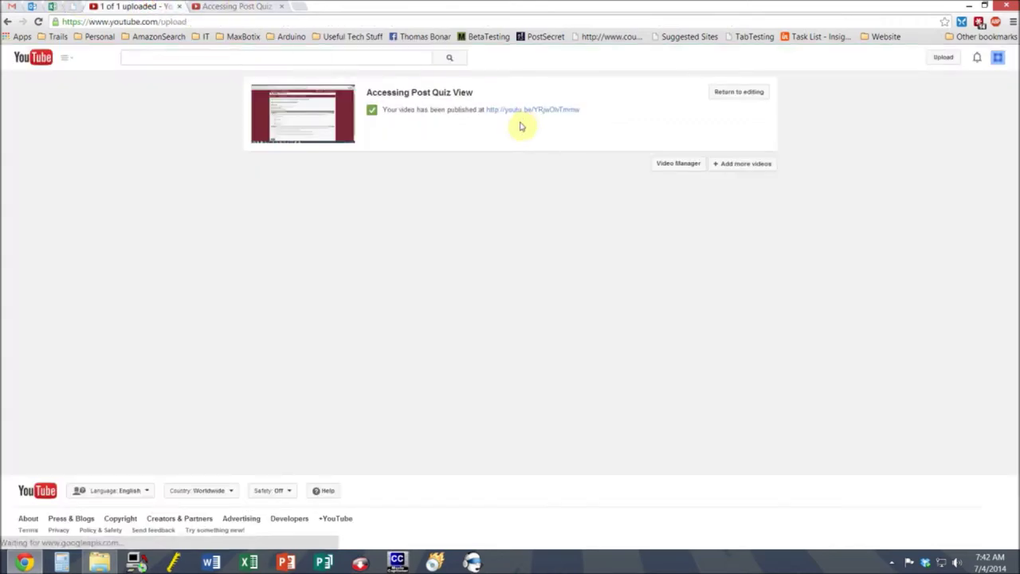
Play the published Accessing Post Quiz View video briefly, pause it, and close its watch page
click(286, 7)
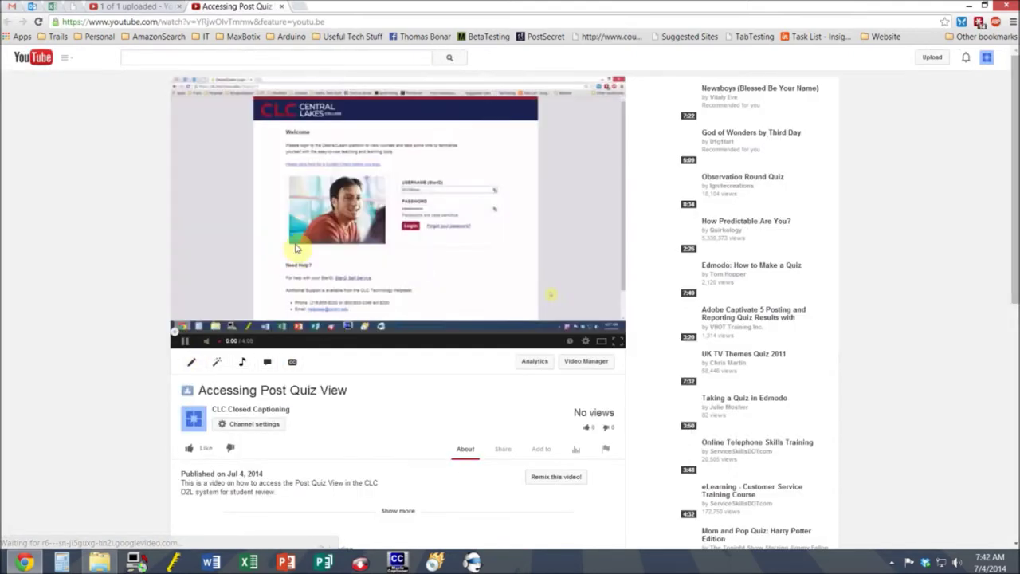
click(184, 342)
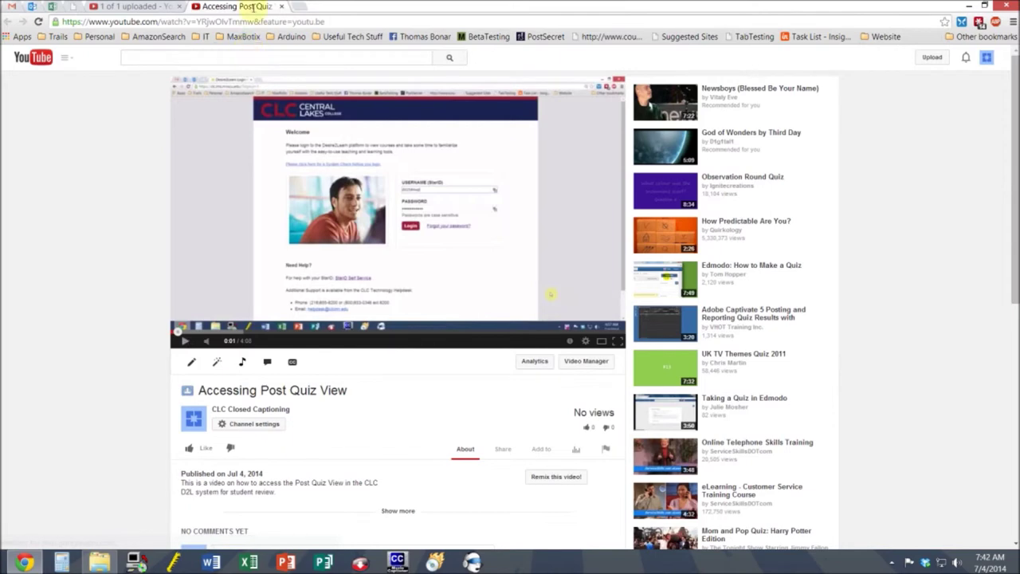
click(281, 7)
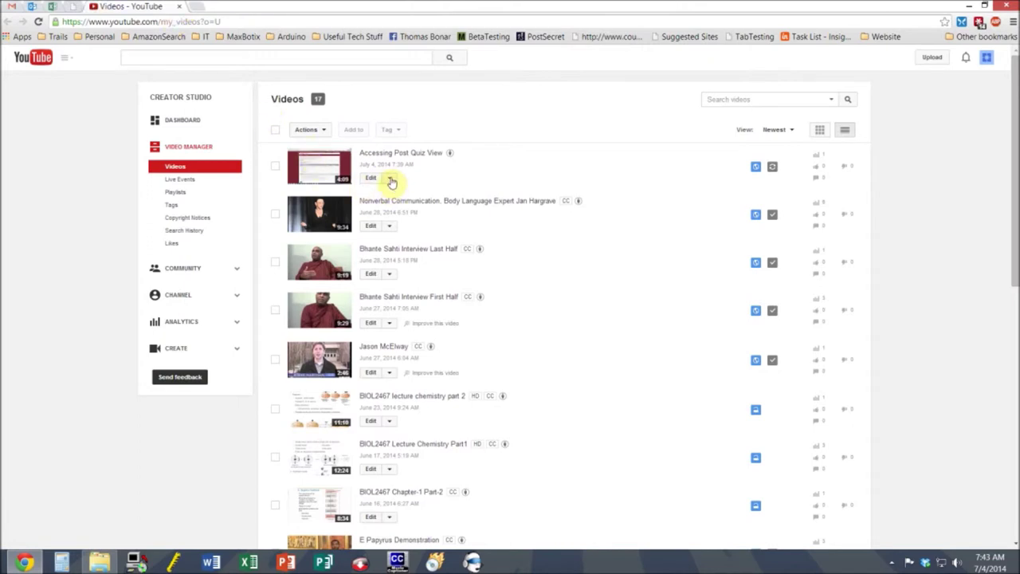
On Accessing Post Quiz View's subtitles page, set the video language to English
click(390, 179)
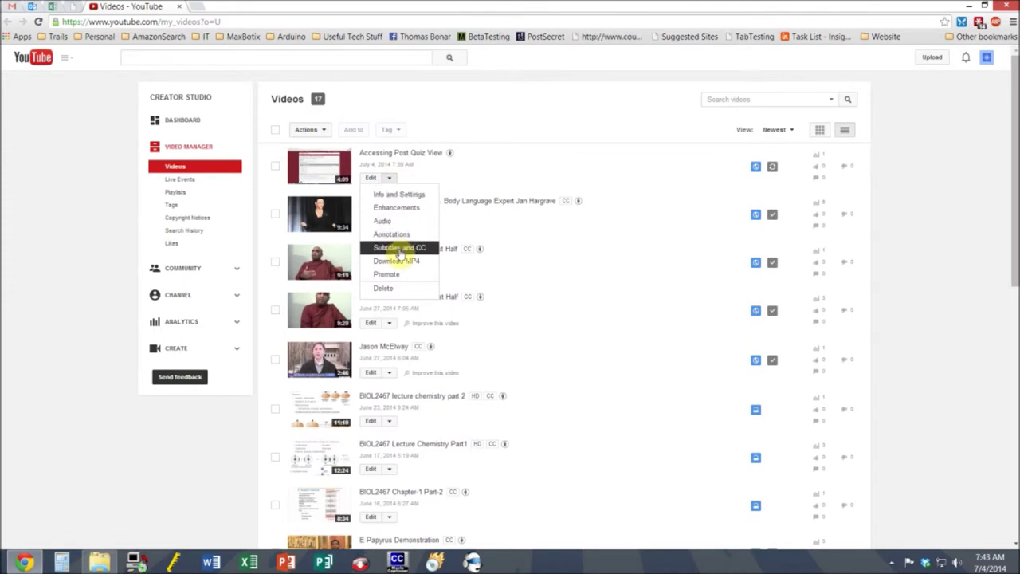
click(401, 252)
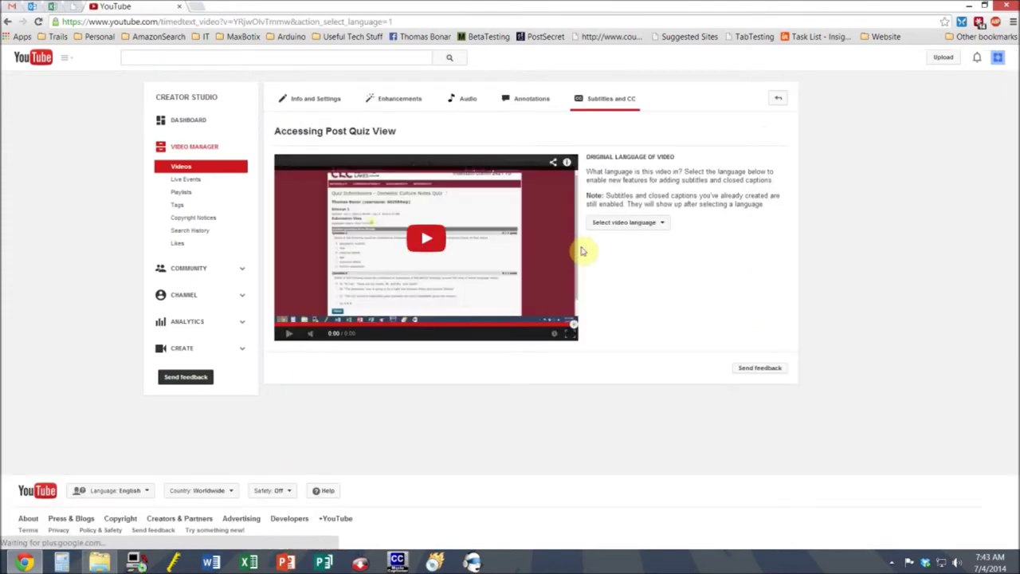
click(633, 223)
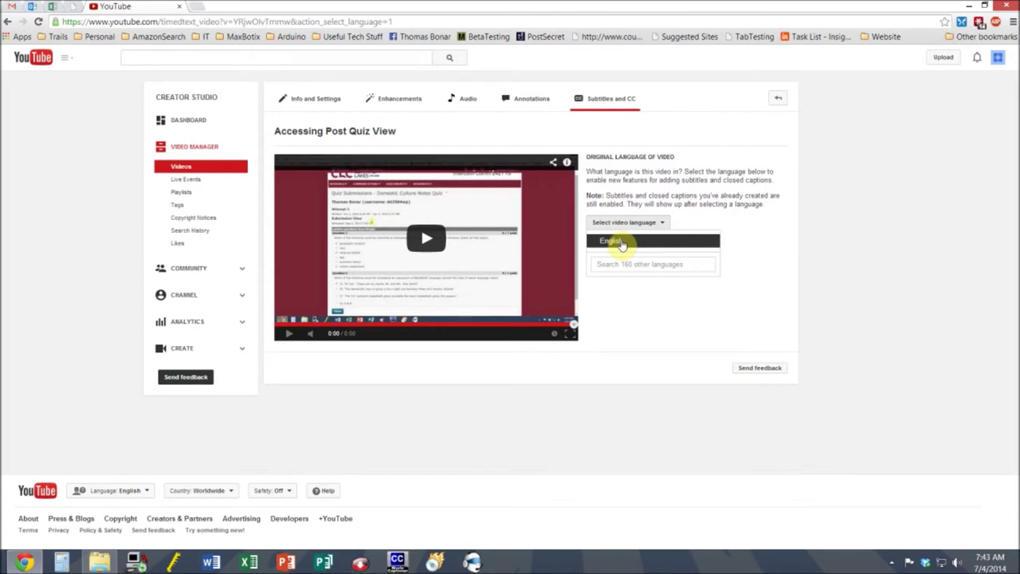
click(622, 241)
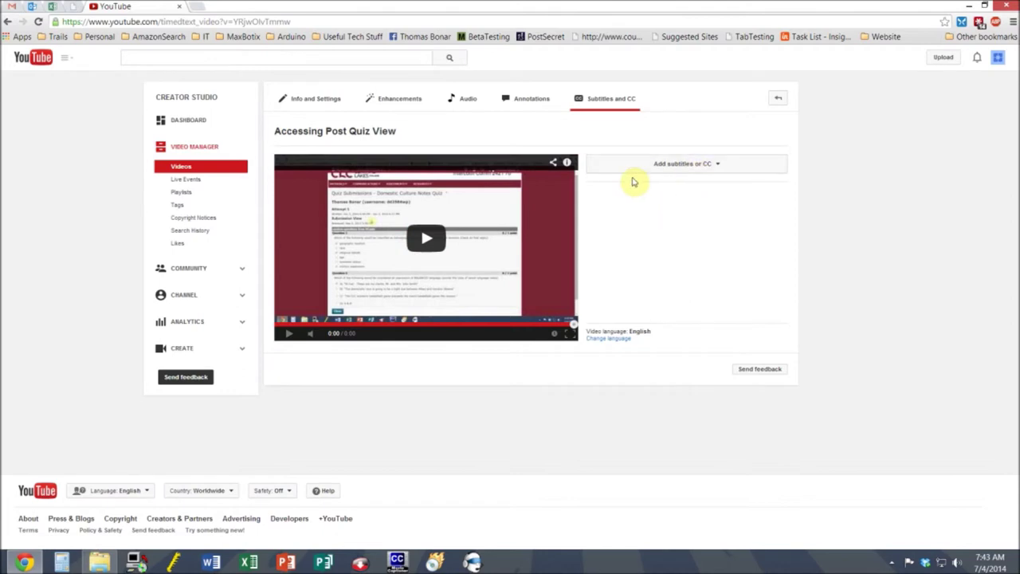
Add a new English subtitle track to be supplied from a file
click(701, 166)
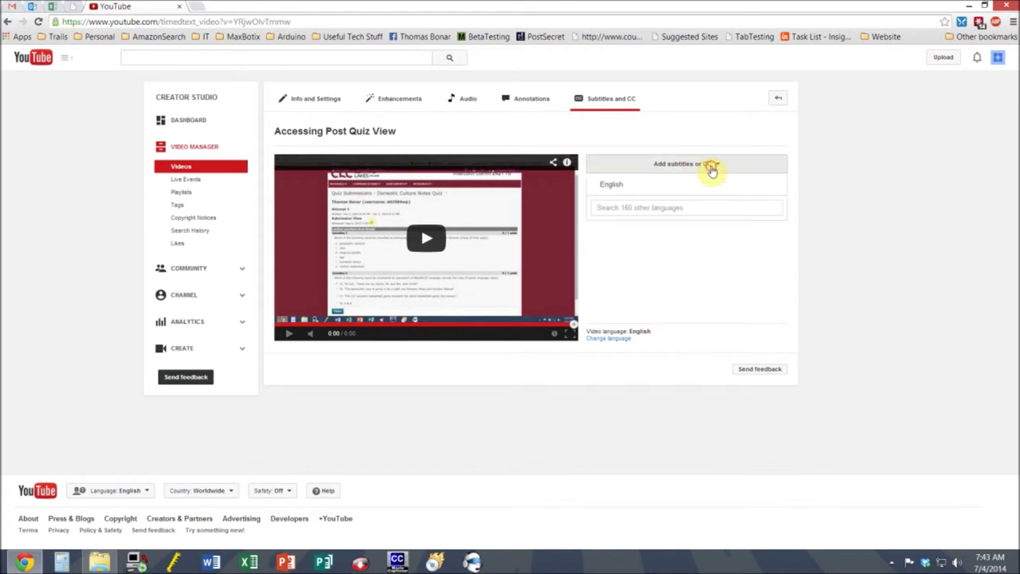
click(627, 189)
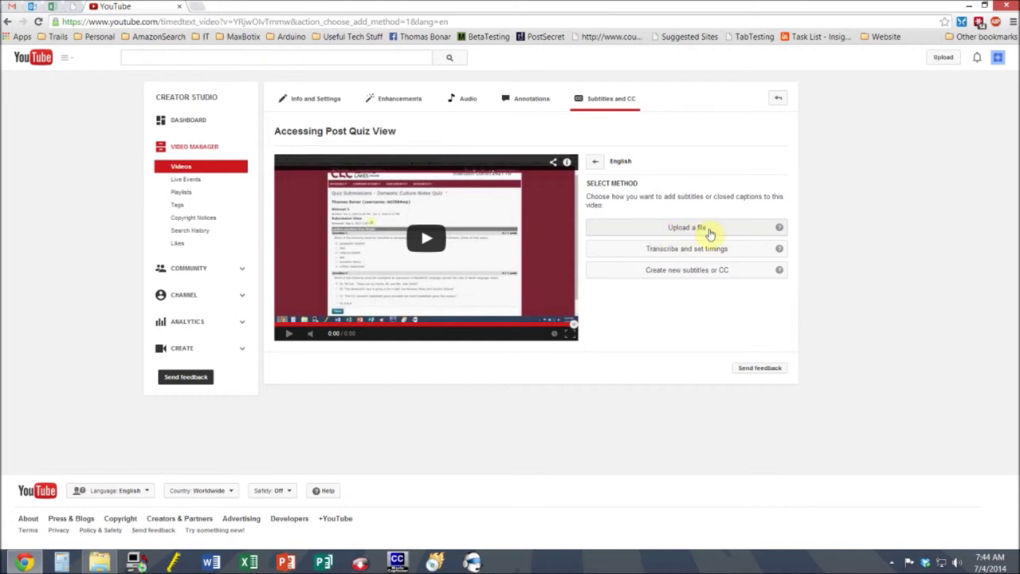
click(735, 229)
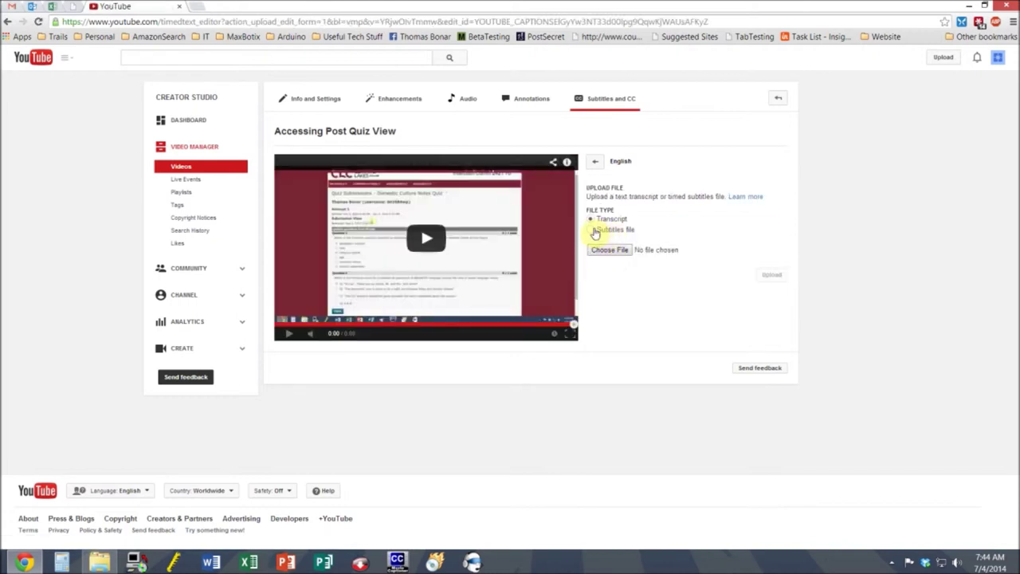
Choose Subtitles file as the type and select AccessingPostQuizView.srt, replacing the .txt picked first
click(590, 230)
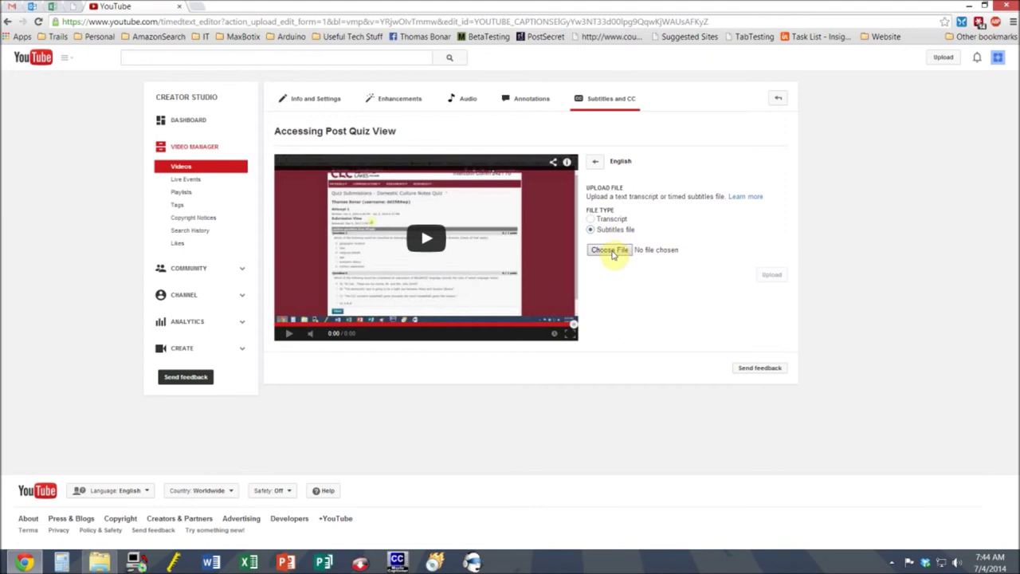
click(611, 251)
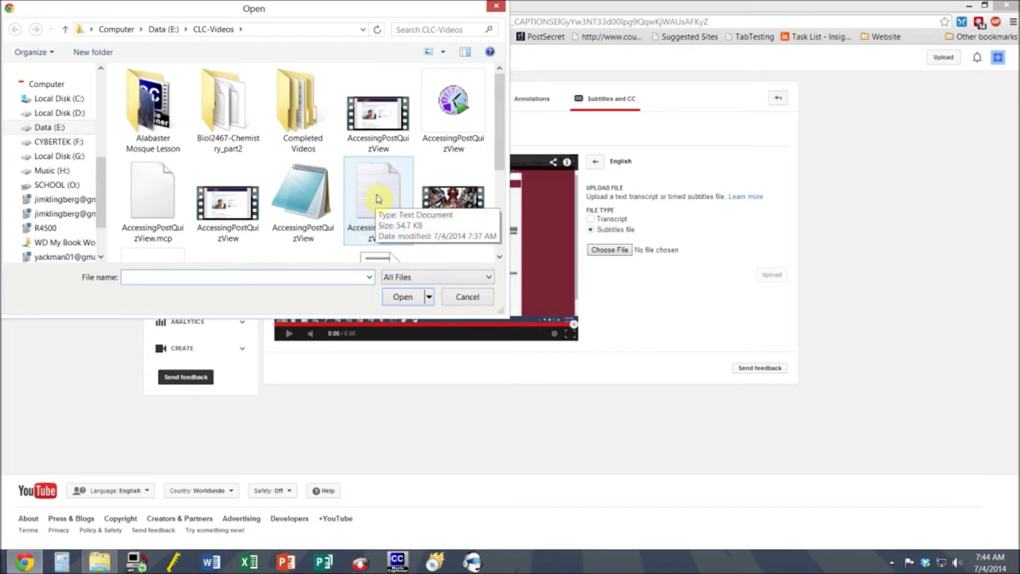
click(375, 196)
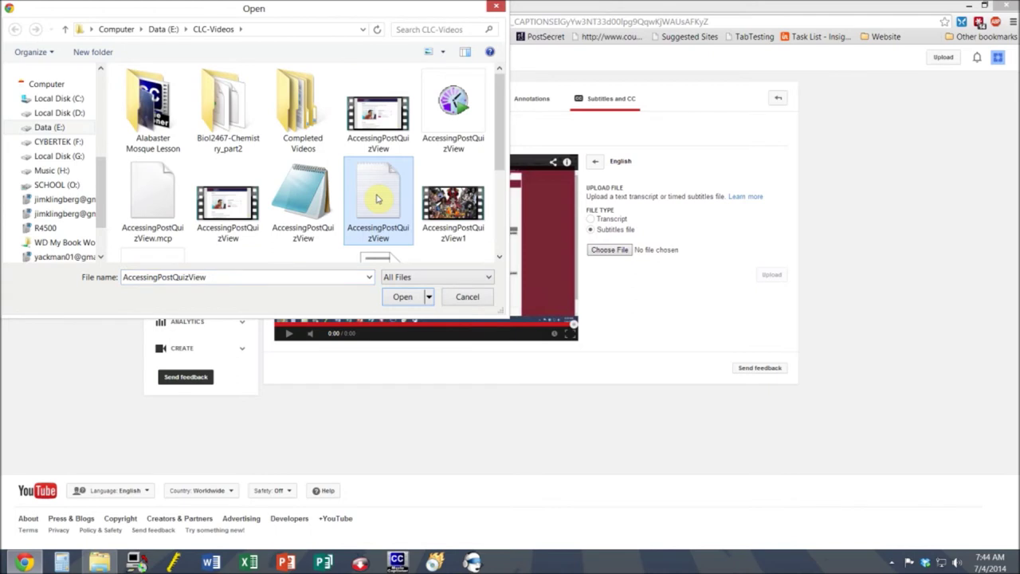
click(403, 297)
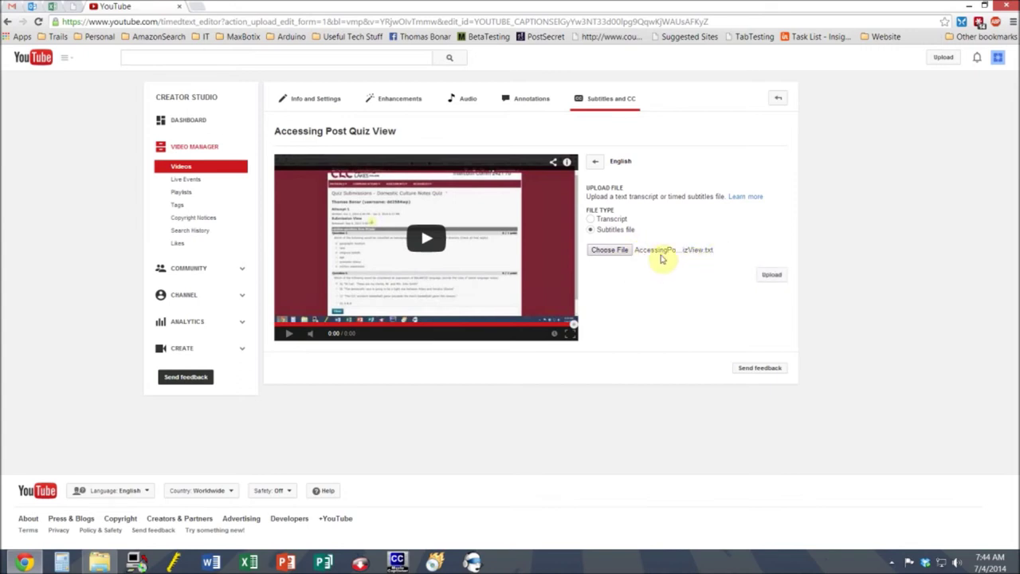
click(611, 252)
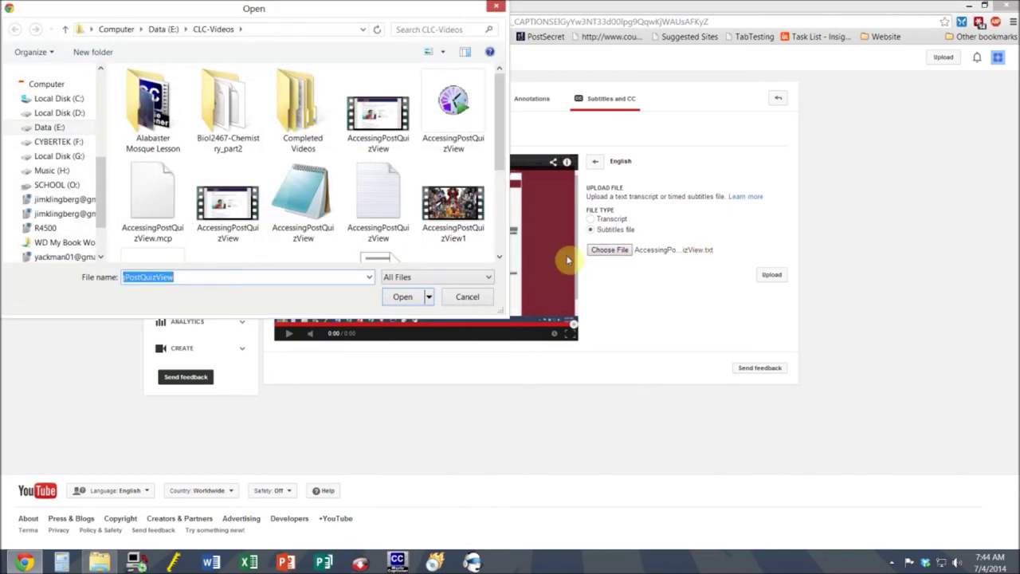
click(295, 188)
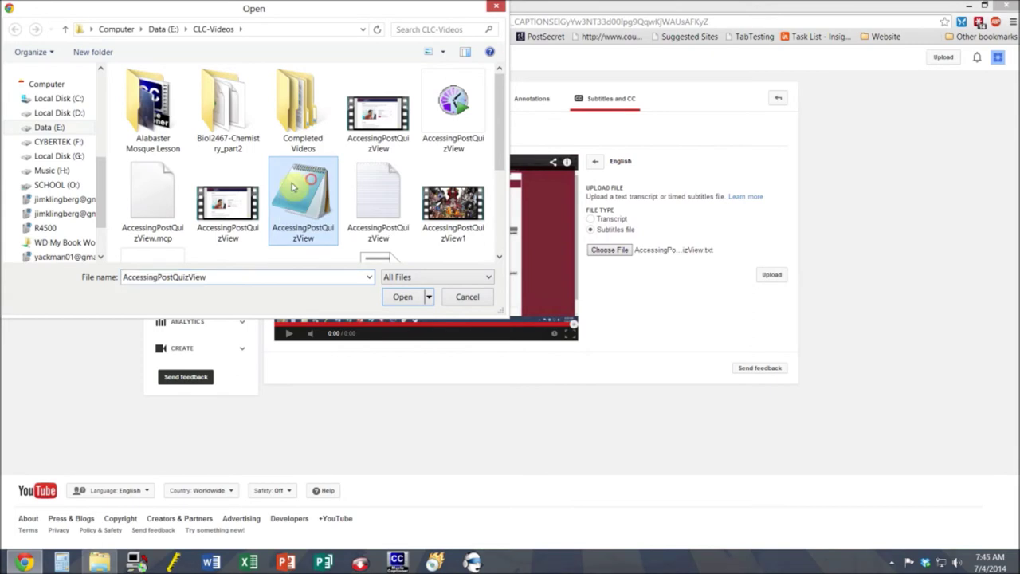
click(401, 298)
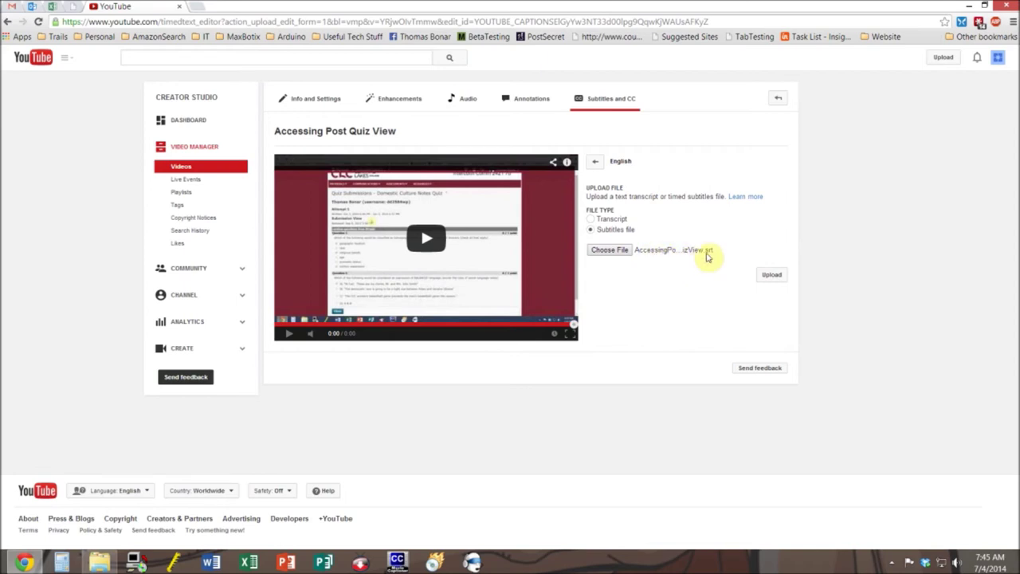
Upload the AccessingPostQuizView SRT, review the caption timings, and publish the English subtitles
click(766, 277)
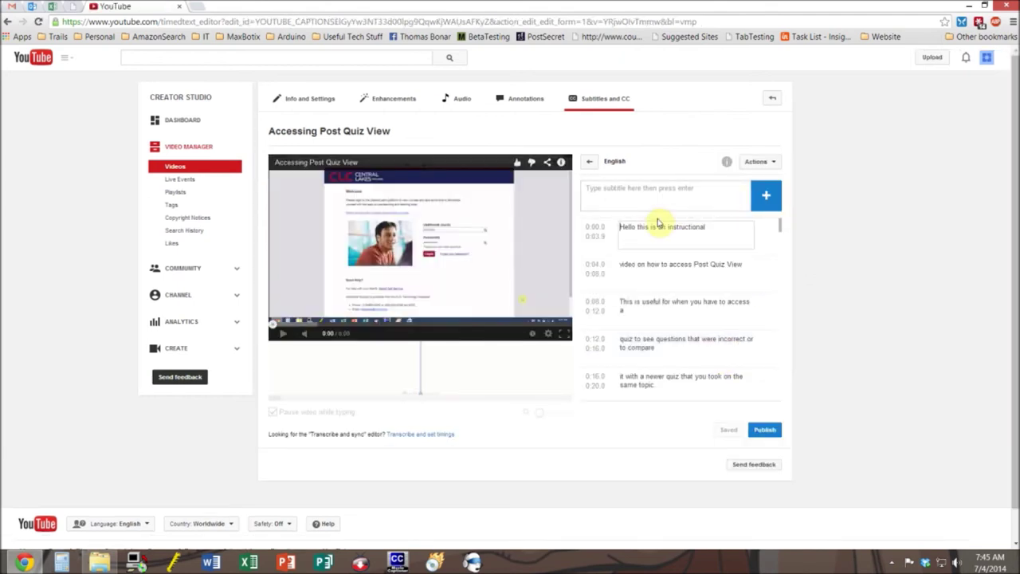
scroll(646, 271, down, 1)
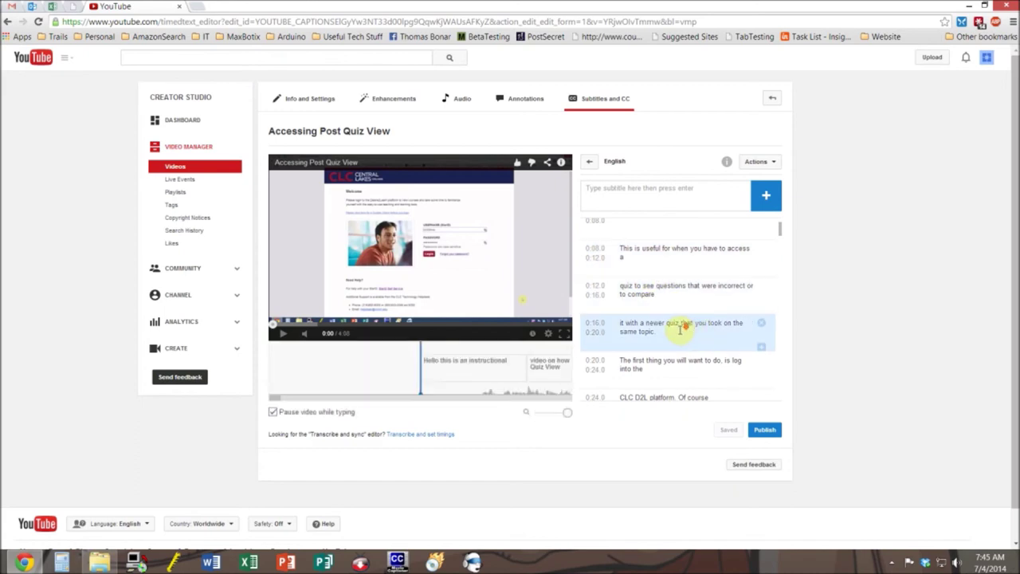
scroll(674, 330, down, 1)
scroll(671, 328, down, 4)
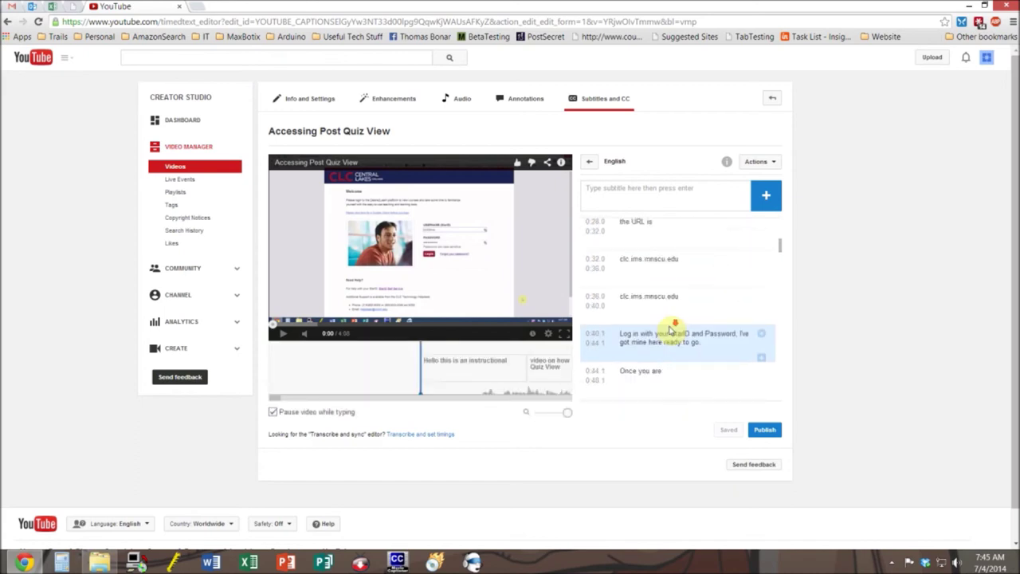
scroll(666, 303, down, 4)
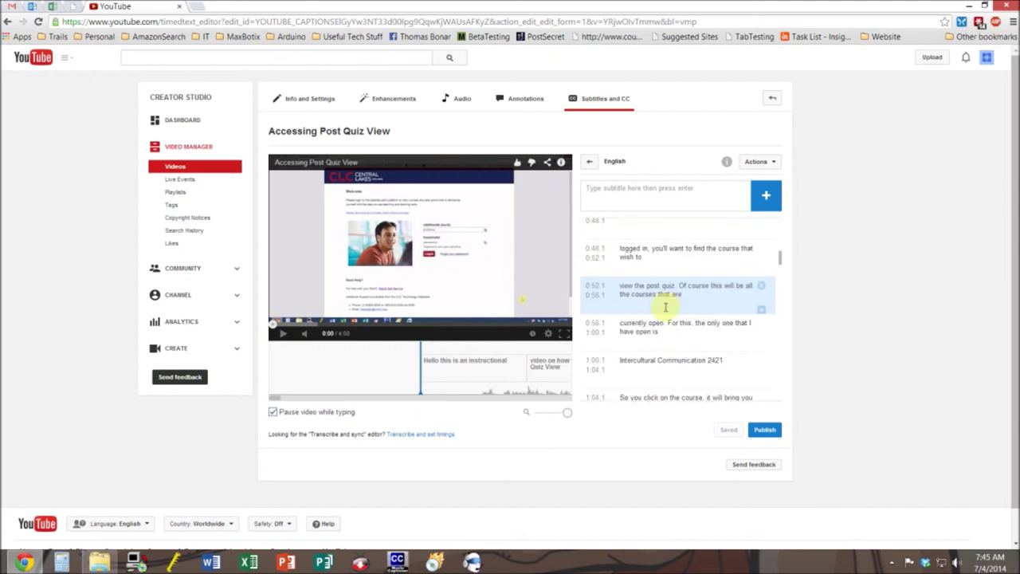
scroll(668, 321, down, 7)
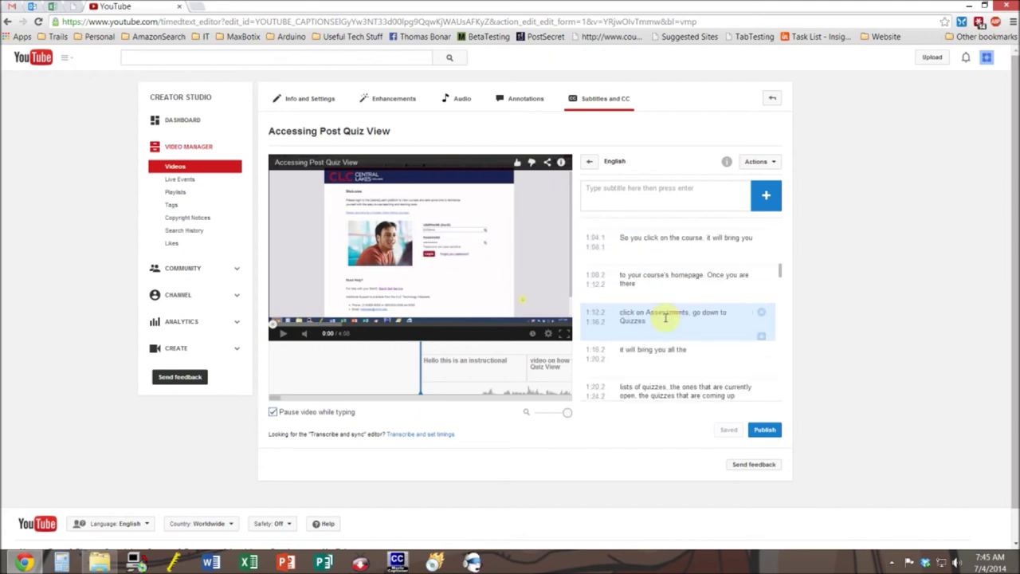
scroll(666, 317, down, 7)
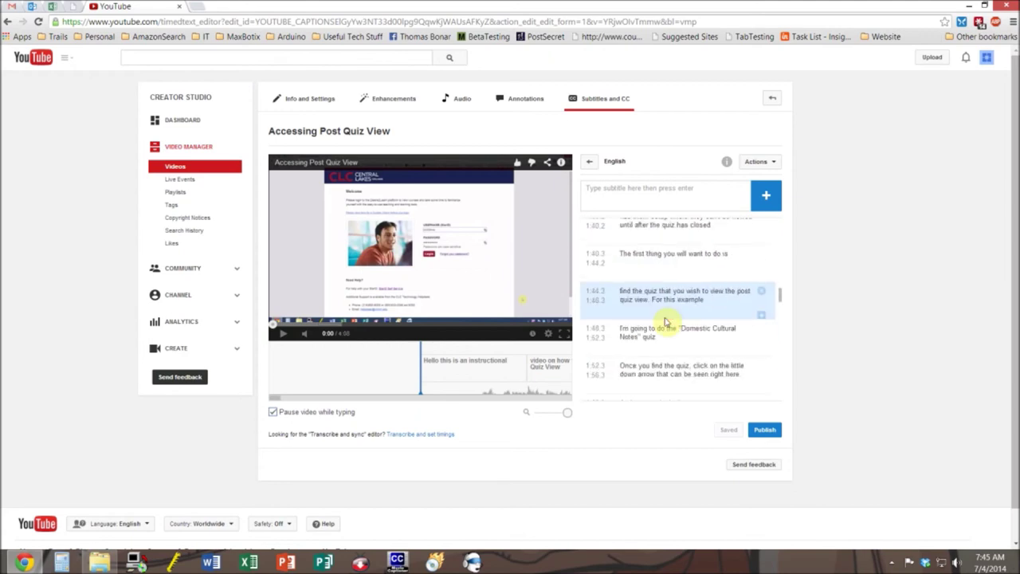
scroll(668, 317, down, 7)
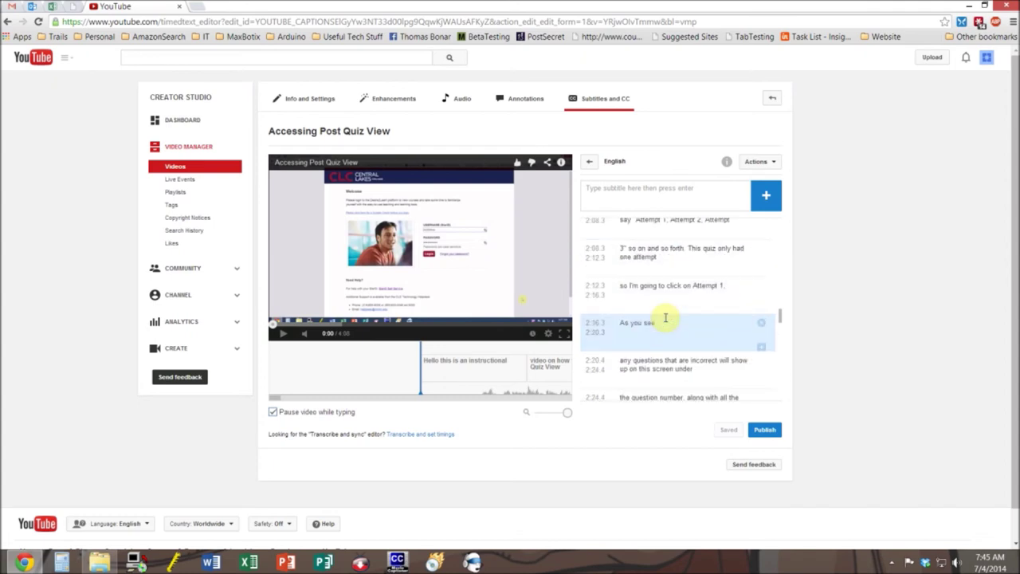
scroll(682, 313, down, 8)
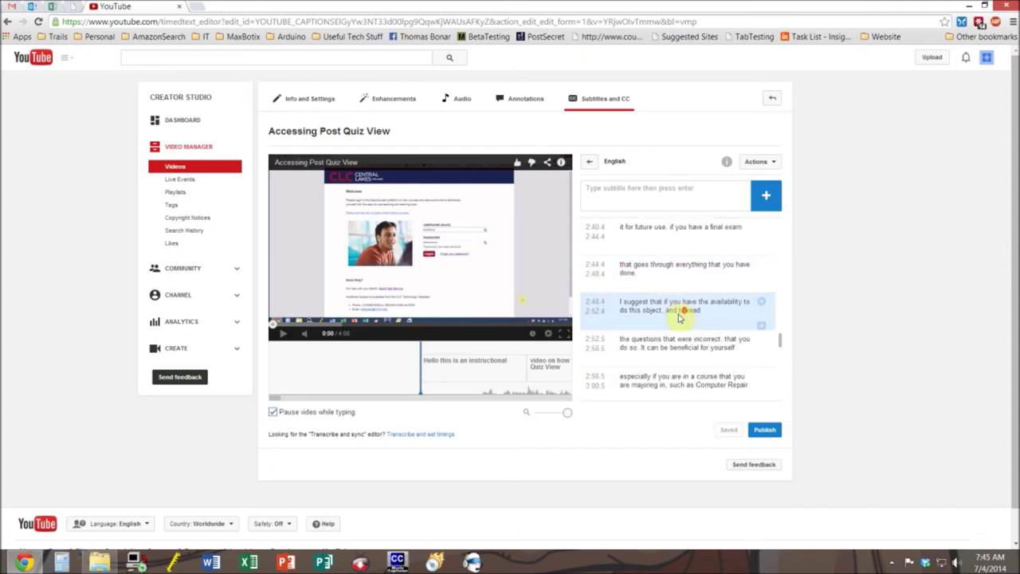
scroll(677, 317, down, 6)
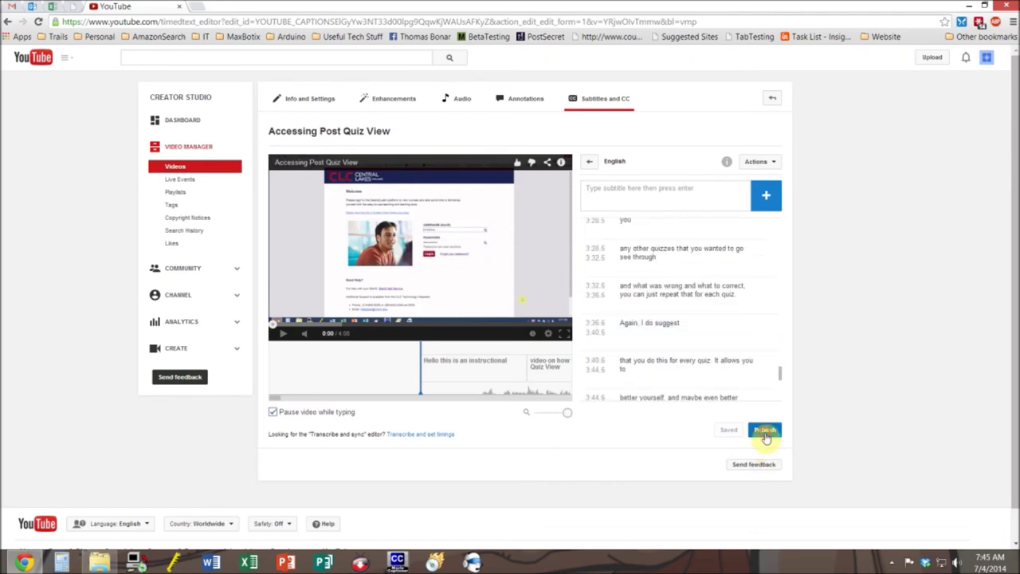
click(765, 434)
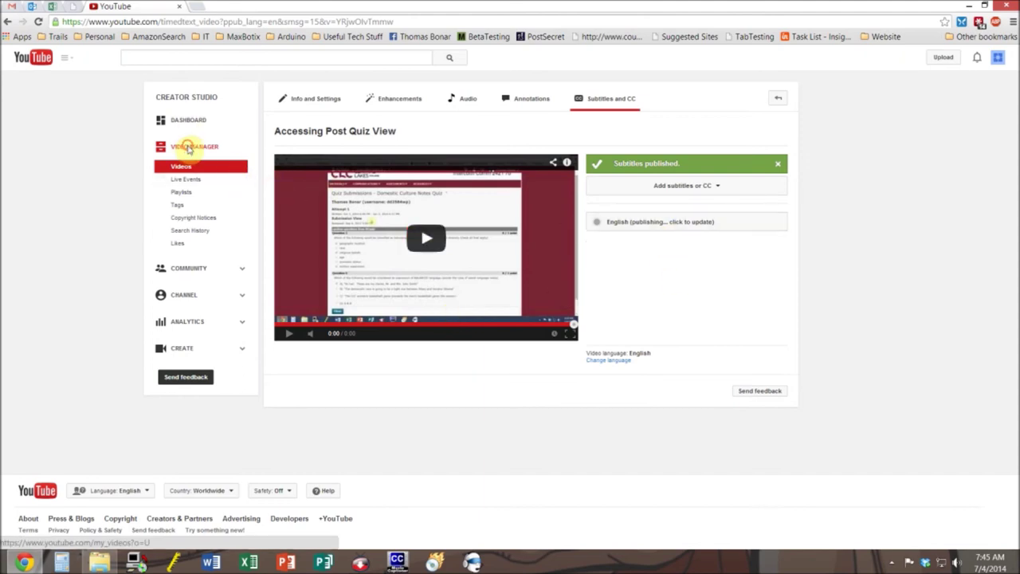
click(188, 150)
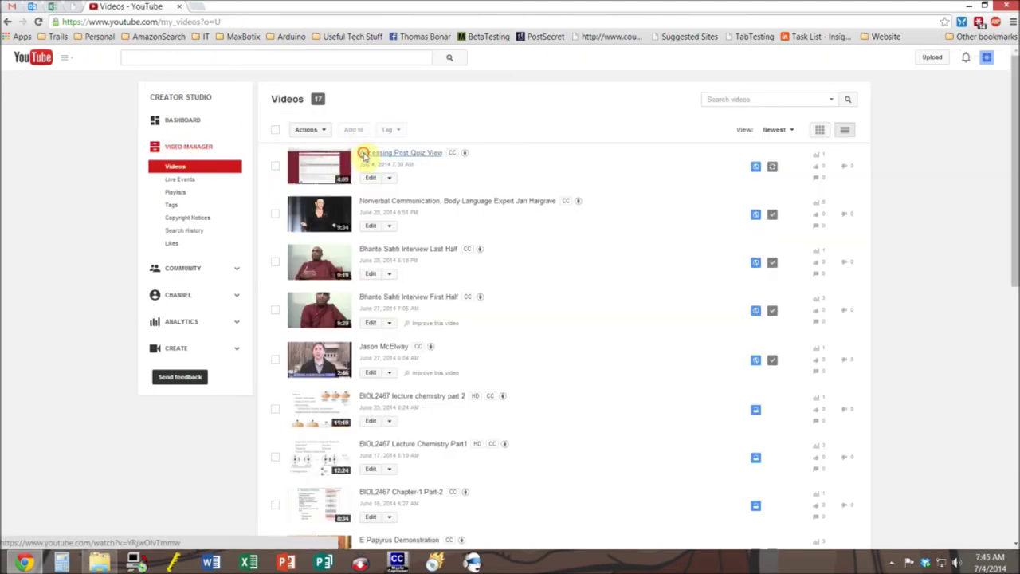
Play Accessing Post Quiz View with CC on, pause at 0:19, then switch captions off
click(360, 154)
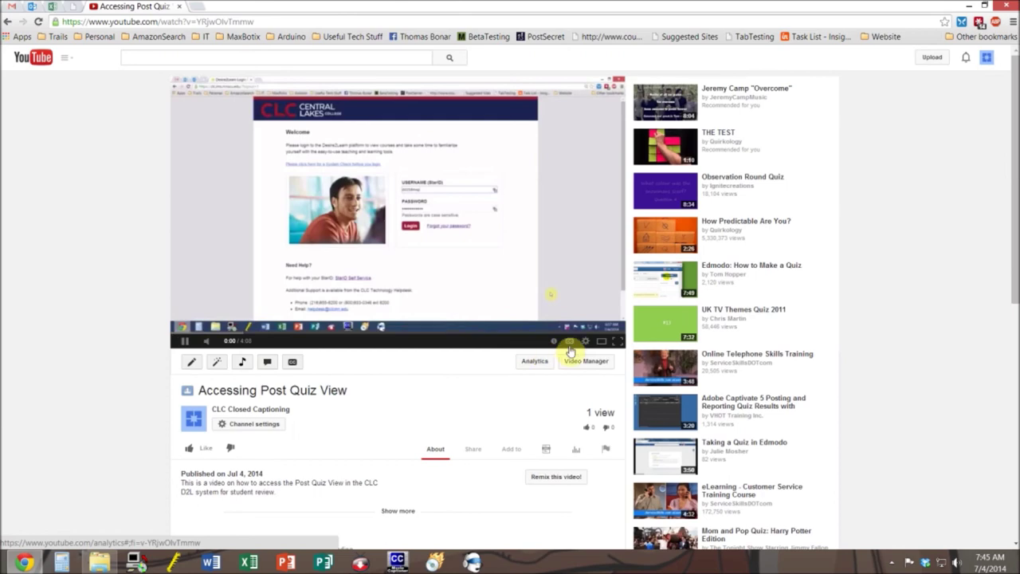
click(571, 343)
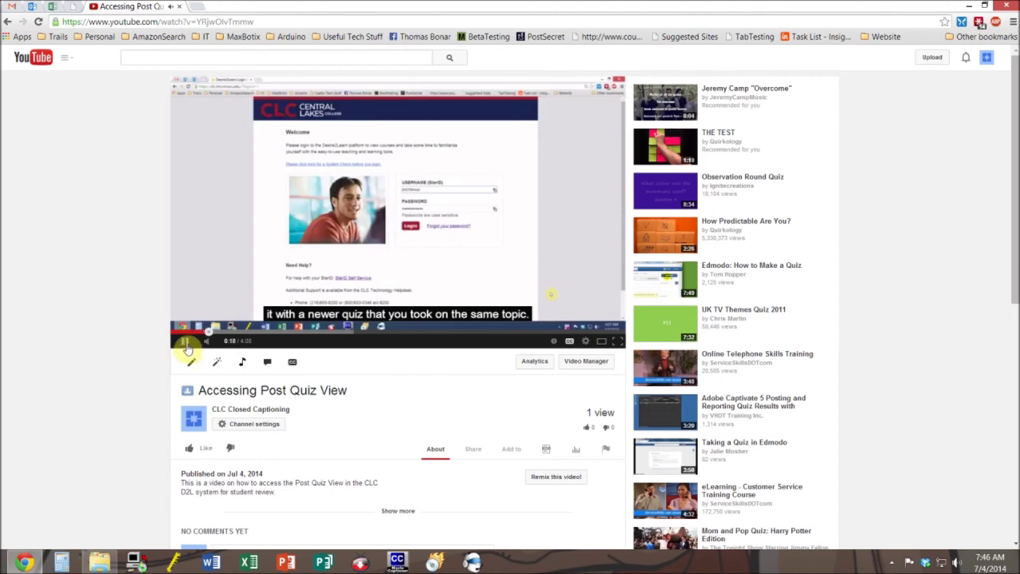
click(182, 344)
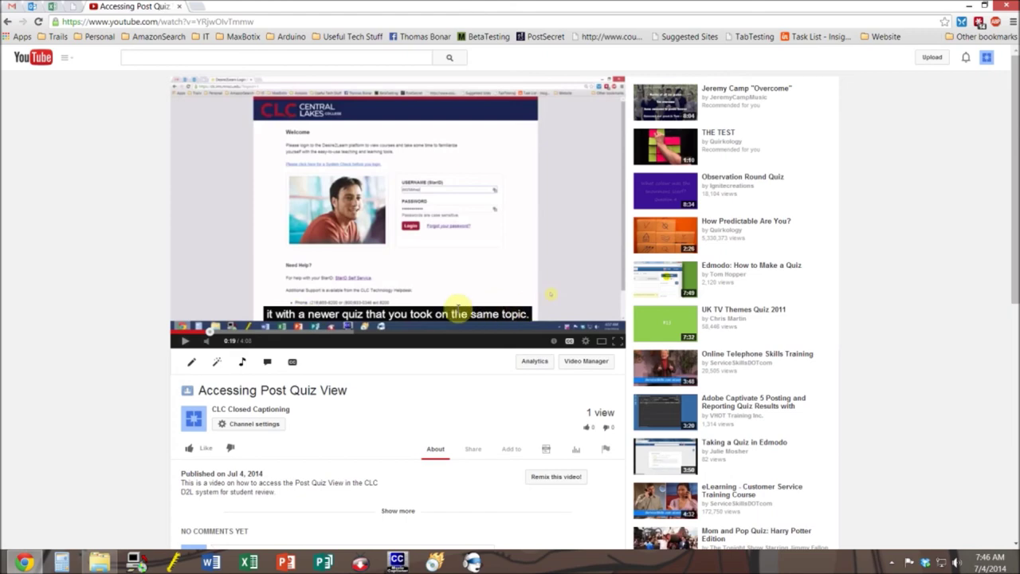
click(569, 342)
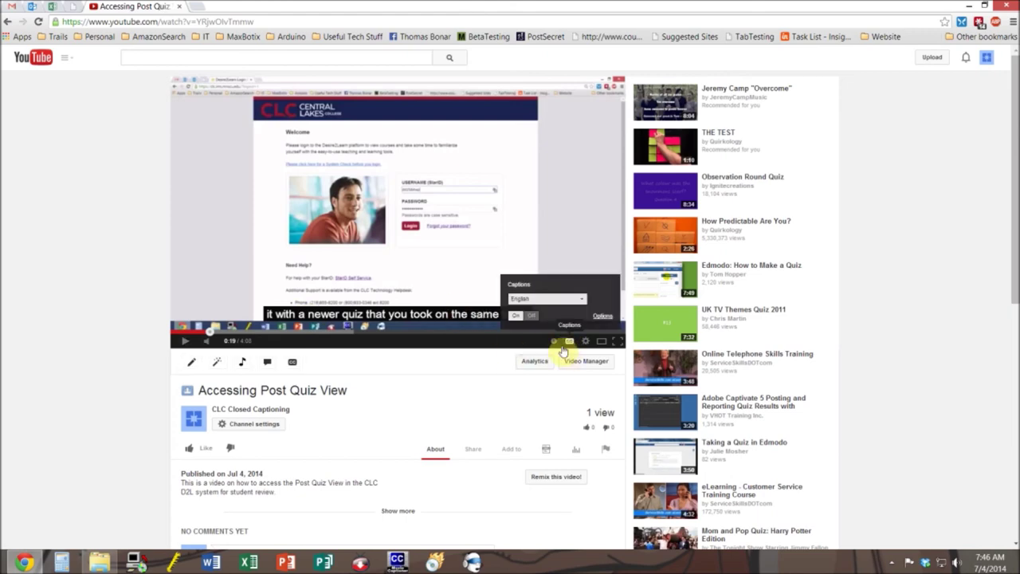
click(533, 317)
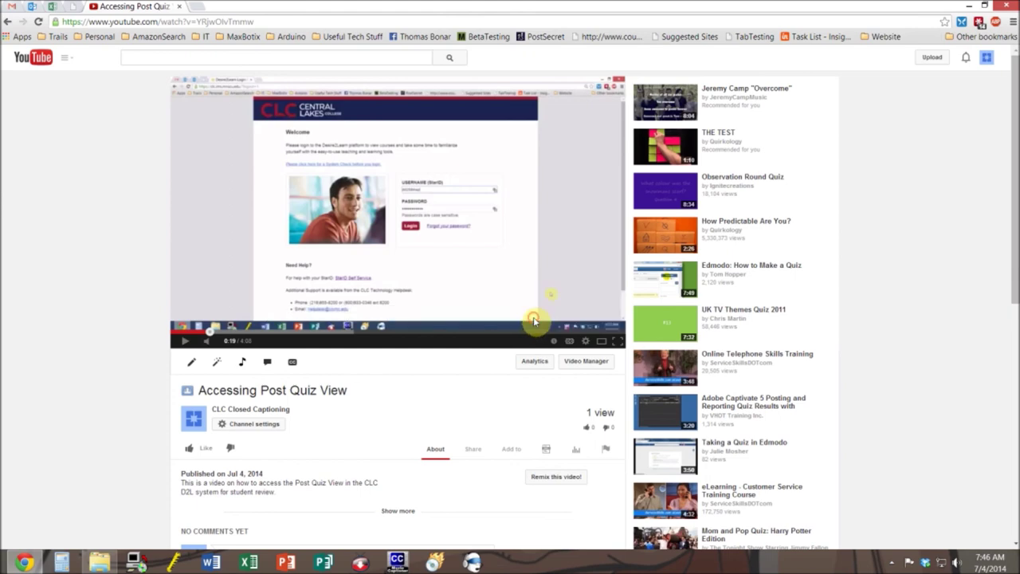